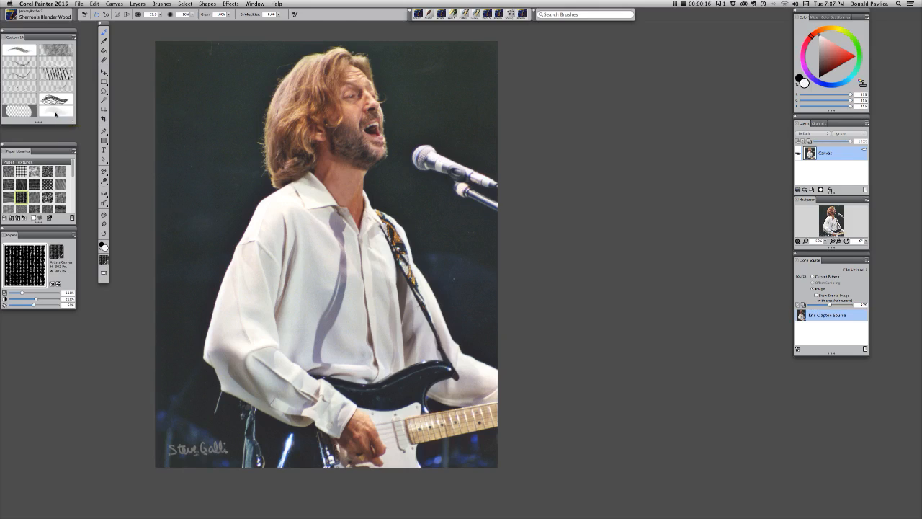
Select the Glazing Flat oil brush and browse the paper texture library, choosing the Artists Canvas paper
{"action": "left_click", "coordinate": [46, 86]}
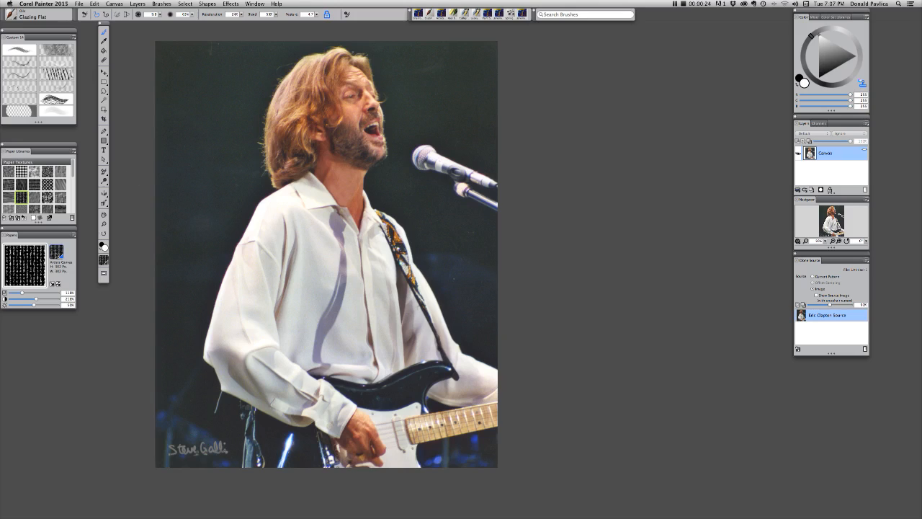
{"action": "left_click", "coordinate": [55, 253]}
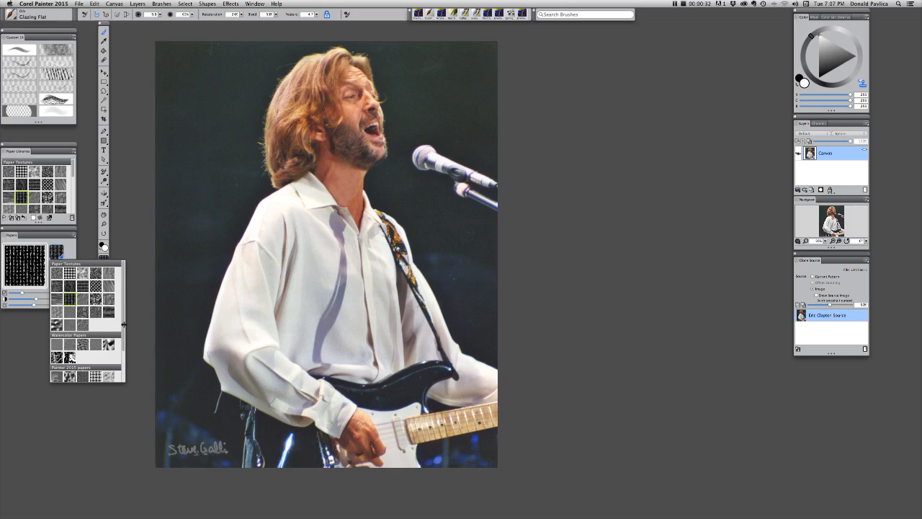
{"action": "scroll", "coordinate": [125, 324], "scroll_direction": "down", "scroll_amount": 3}
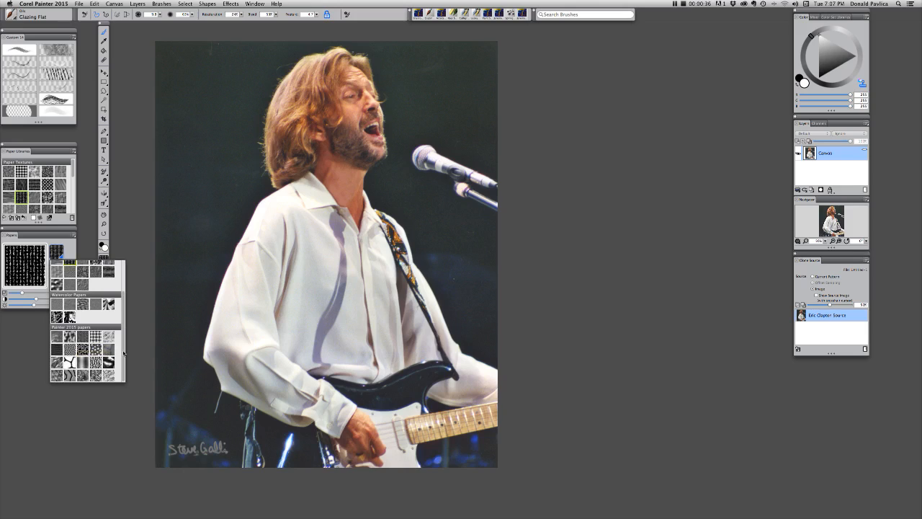
{"action": "scroll", "coordinate": [124, 346], "scroll_direction": "up", "scroll_amount": 5}
{"action": "scroll", "coordinate": [124, 325], "scroll_direction": "up", "scroll_amount": 1}
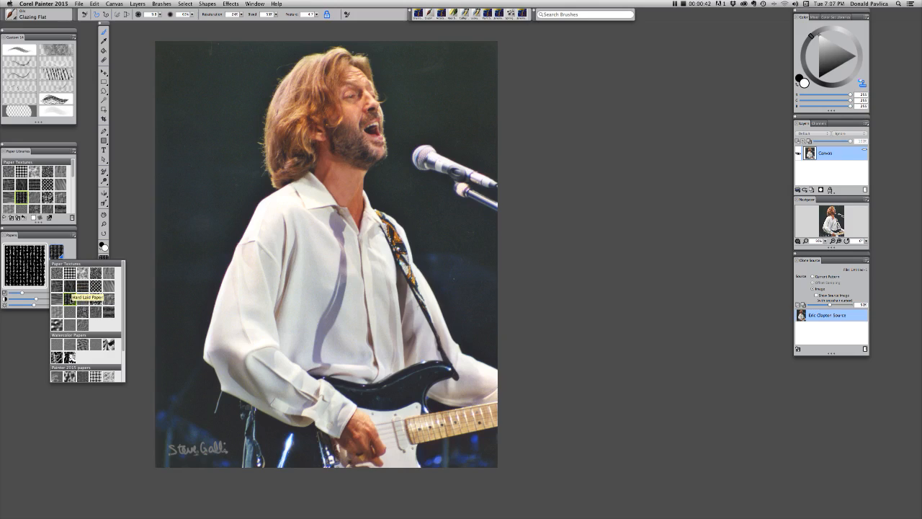
{"action": "left_click", "coordinate": [69, 300]}
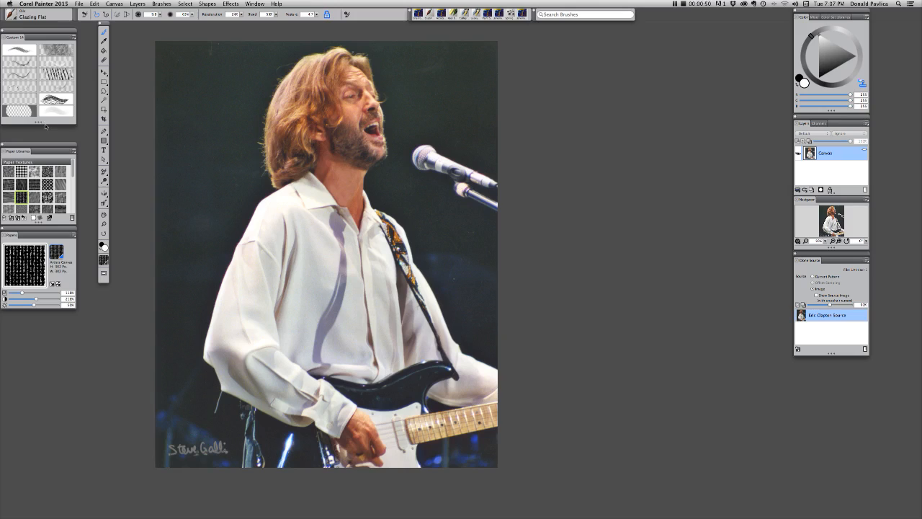
Enlarge the custom palette and add the current paper texture to it as a shortcut
{"action": "left_click_drag", "start_coordinate": [46, 124], "coordinate": [47, 135]}
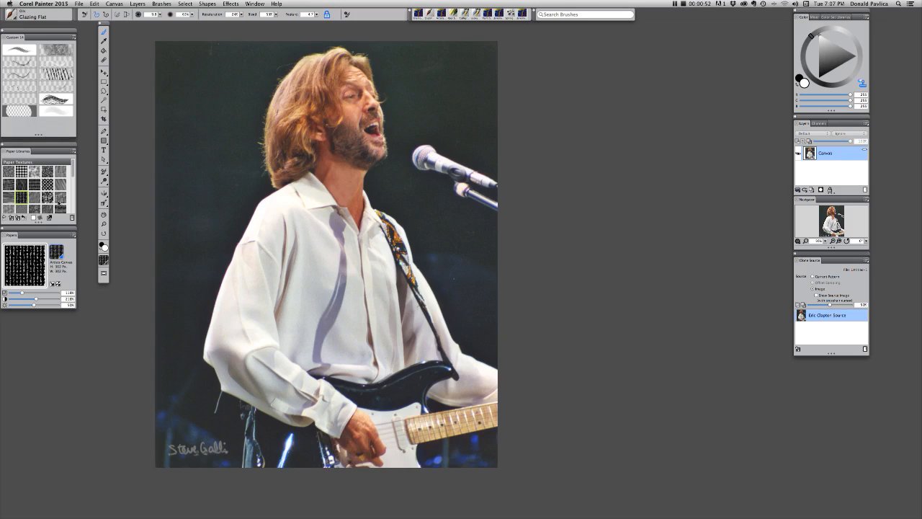
{"action": "left_click_drag", "start_coordinate": [56, 251], "coordinate": [13, 128]}
Add the Glazing Flat oil brush to the custom palette and remove it again
{"action": "left_click", "coordinate": [11, 14]}
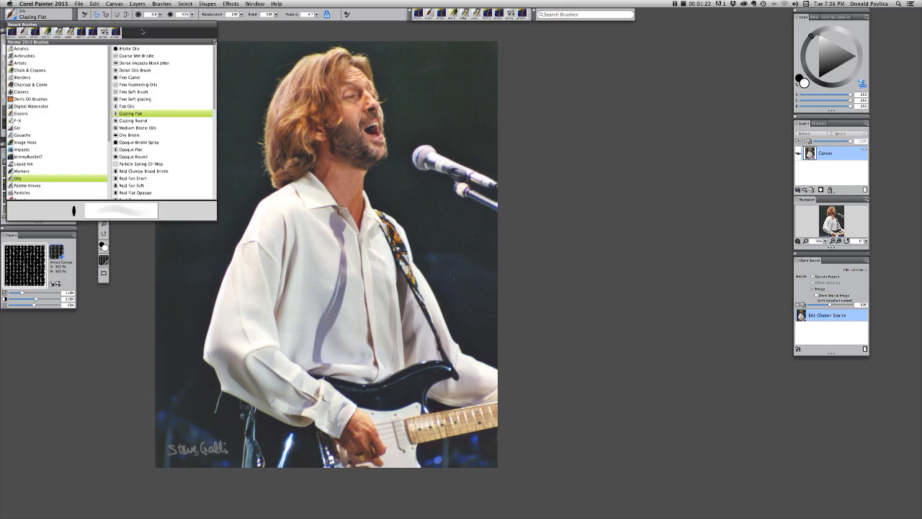
{"action": "left_click", "coordinate": [118, 303]}
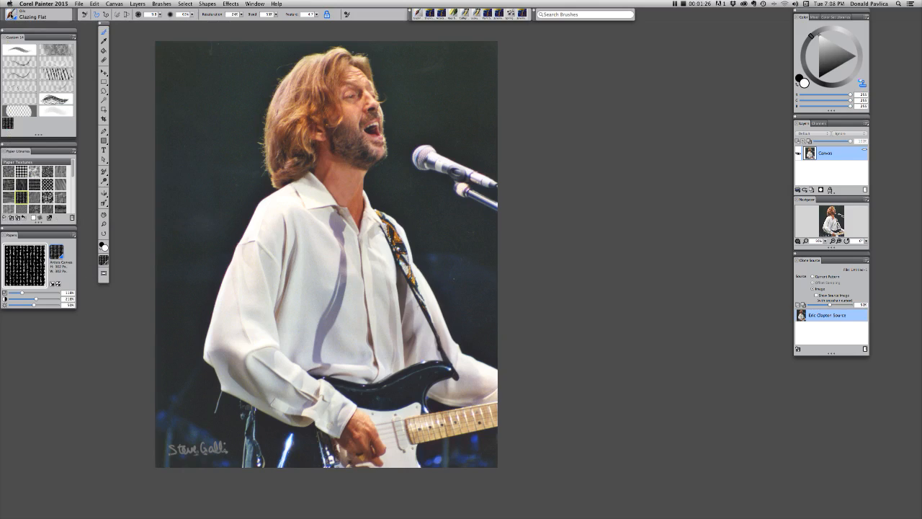
{"action": "left_click_drag", "start_coordinate": [11, 16], "coordinate": [26, 125]}
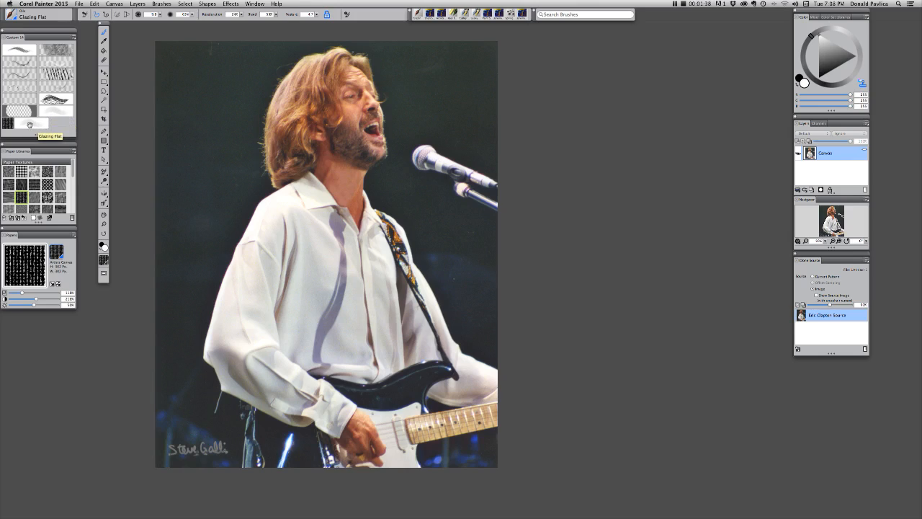
{"action": "left_click", "coordinate": [29, 125]}
{"action": "mouse_move", "coordinate": [29, 126]}
{"action": "left_mouse_down"}
{"action": "mouse_move", "coordinate": [135, 152]}
{"action": "mouse_move", "coordinate": [126, 354]}
{"action": "mouse_move", "coordinate": [115, 379]}
{"action": "mouse_move", "coordinate": [98, 373]}
{"action": "mouse_move", "coordinate": [109, 374]}
{"action": "left_mouse_up"}
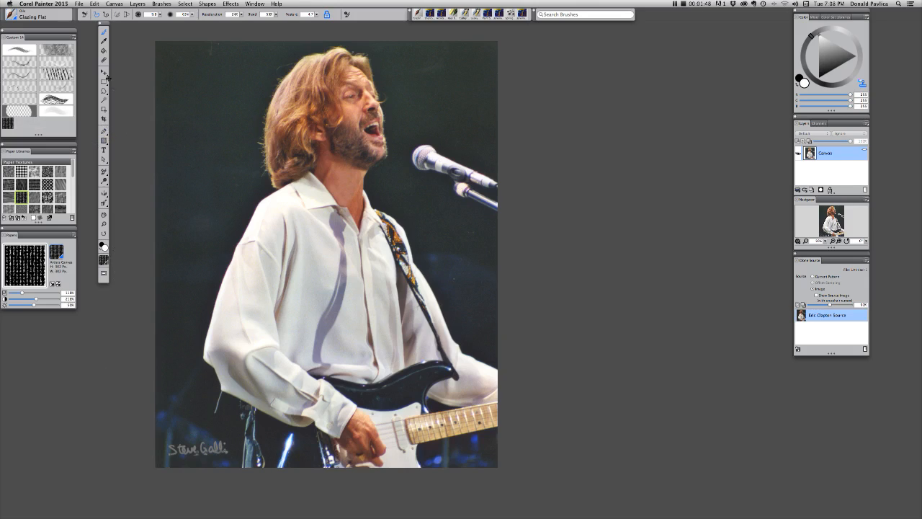
Paint broad bright red strokes over the dark background around the singer with Sherron's Blender Wood brush
{"action": "left_click", "coordinate": [55, 51]}
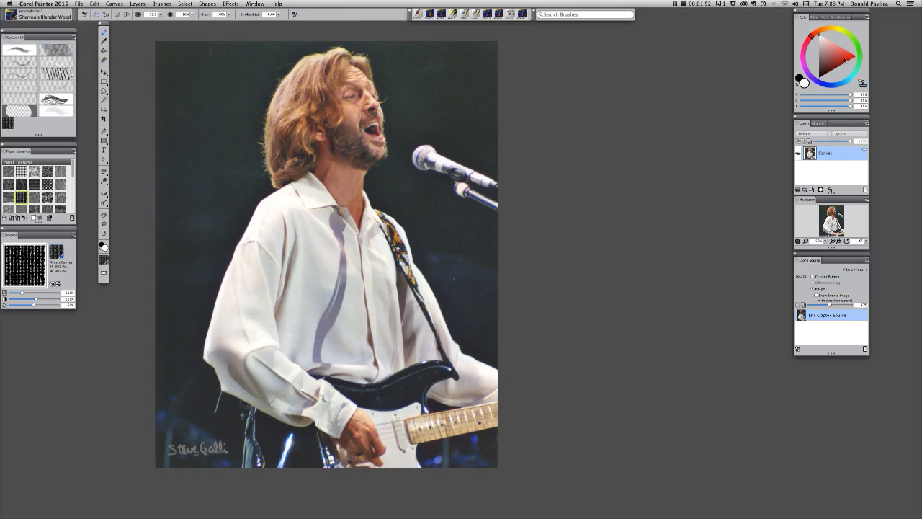
{"action": "left_click", "coordinate": [853, 58]}
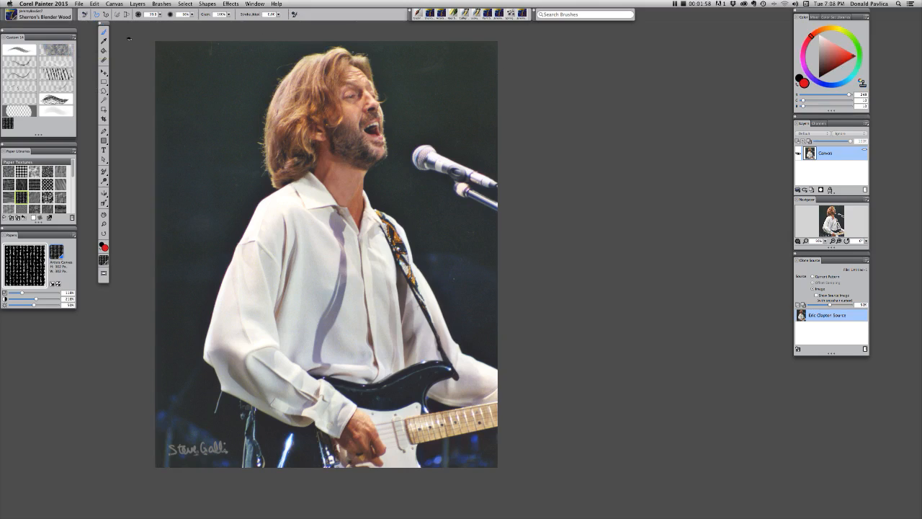
{"action": "left_click_drag", "start_coordinate": [104, 28], "coordinate": [96, 49]}
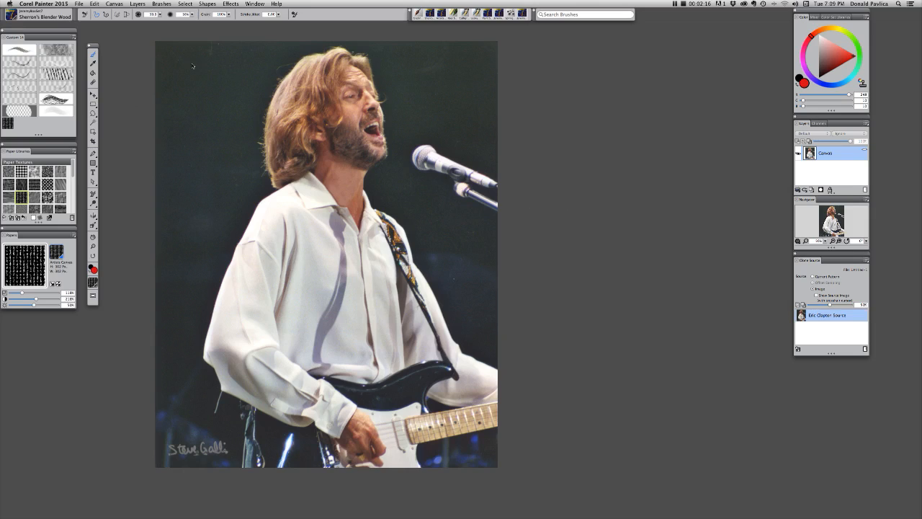
{"action": "mouse_move", "coordinate": [202, 50]}
{"action": "left_mouse_down"}
{"action": "mouse_move", "coordinate": [162, 83]}
{"action": "mouse_move", "coordinate": [202, 90]}
{"action": "mouse_move", "coordinate": [158, 151]}
{"action": "mouse_move", "coordinate": [167, 418]}
{"action": "mouse_move", "coordinate": [267, 465]}
{"action": "left_mouse_up"}
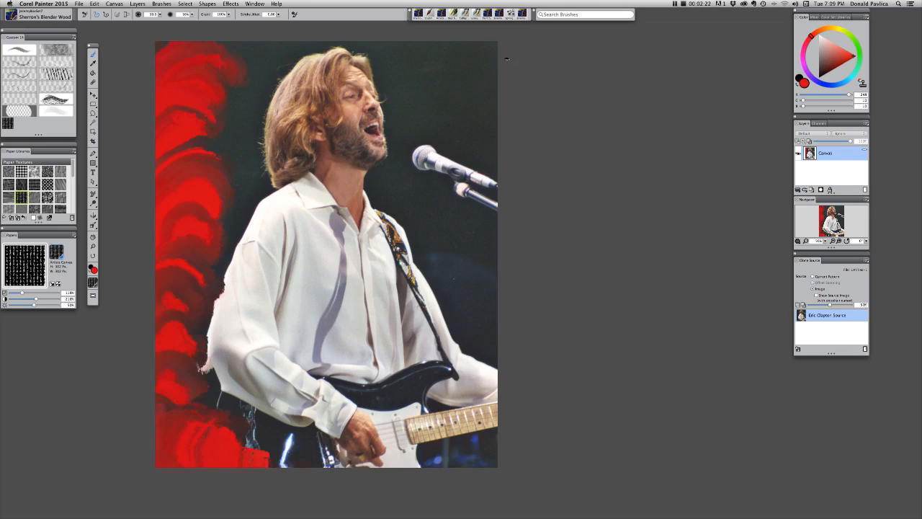
{"action": "mouse_move", "coordinate": [497, 50]}
{"action": "left_mouse_down"}
{"action": "mouse_move", "coordinate": [461, 79]}
{"action": "mouse_move", "coordinate": [446, 151]}
{"action": "mouse_move", "coordinate": [461, 223]}
{"action": "mouse_move", "coordinate": [531, 356]}
{"action": "mouse_move", "coordinate": [504, 407]}
{"action": "left_mouse_up"}
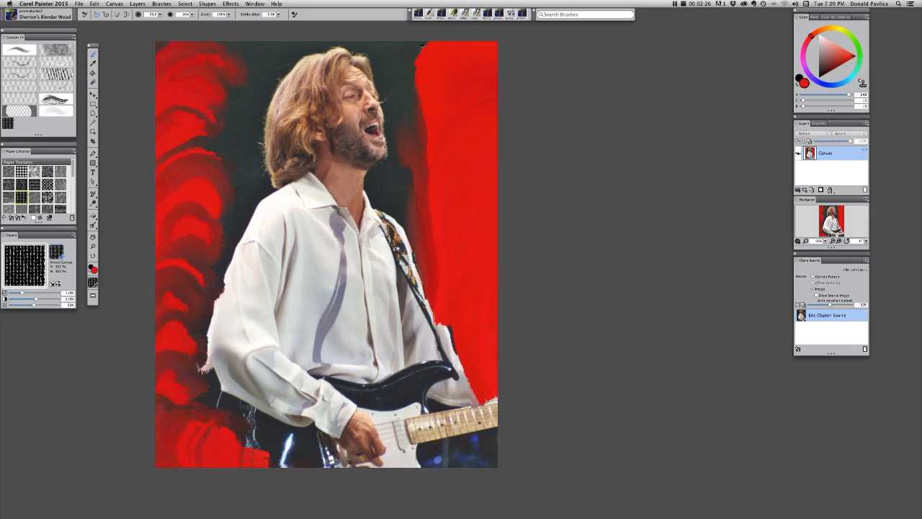
{"action": "mouse_move", "coordinate": [422, 46]}
{"action": "left_mouse_down"}
{"action": "mouse_move", "coordinate": [386, 87]}
{"action": "mouse_move", "coordinate": [393, 22]}
{"action": "left_mouse_up"}
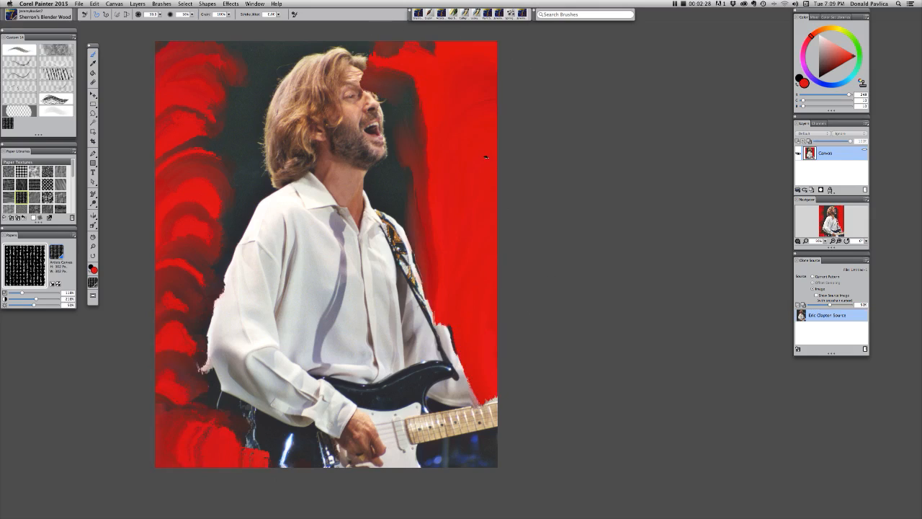
{"action": "key", "text": "super+t"}
{"action": "key", "text": "super+t"}
{"action": "mouse_move", "coordinate": [231, 46]}
{"action": "left_mouse_down"}
{"action": "mouse_move", "coordinate": [285, 108]}
{"action": "mouse_move", "coordinate": [231, 66]}
{"action": "mouse_move", "coordinate": [278, 154]}
{"action": "mouse_move", "coordinate": [256, 223]}
{"action": "left_mouse_up"}
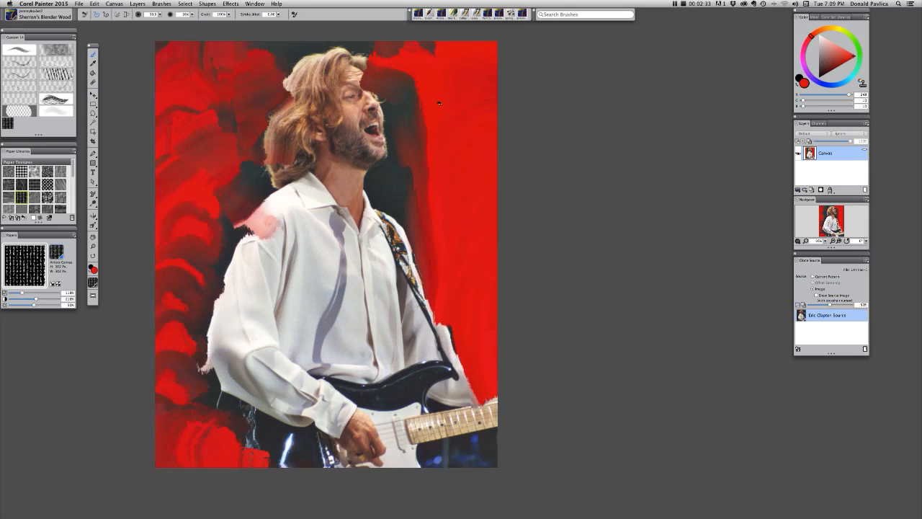
Cover the singer and guitar with broad strokes of a lighter salmon red
{"action": "left_click", "coordinate": [836, 48]}
{"action": "mouse_move", "coordinate": [328, 86]}
{"action": "left_mouse_down"}
{"action": "mouse_move", "coordinate": [353, 61]}
{"action": "mouse_move", "coordinate": [302, 72]}
{"action": "mouse_move", "coordinate": [327, 120]}
{"action": "mouse_move", "coordinate": [389, 144]}
{"action": "mouse_move", "coordinate": [327, 160]}
{"action": "mouse_move", "coordinate": [273, 216]}
{"action": "mouse_move", "coordinate": [338, 266]}
{"action": "mouse_move", "coordinate": [433, 216]}
{"action": "mouse_move", "coordinate": [412, 281]}
{"action": "mouse_move", "coordinate": [345, 317]}
{"action": "mouse_move", "coordinate": [198, 285]}
{"action": "mouse_move", "coordinate": [231, 349]}
{"action": "mouse_move", "coordinate": [216, 392]}
{"action": "mouse_move", "coordinate": [303, 374]}
{"action": "mouse_move", "coordinate": [338, 443]}
{"action": "mouse_move", "coordinate": [415, 447]}
{"action": "mouse_move", "coordinate": [461, 403]}
{"action": "mouse_move", "coordinate": [410, 345]}
{"action": "mouse_move", "coordinate": [329, 360]}
{"action": "mouse_move", "coordinate": [310, 333]}
{"action": "mouse_move", "coordinate": [360, 346]}
{"action": "mouse_move", "coordinate": [420, 294]}
{"action": "mouse_move", "coordinate": [449, 397]}
{"action": "mouse_move", "coordinate": [483, 427]}
{"action": "mouse_move", "coordinate": [487, 412]}
{"action": "left_mouse_up"}
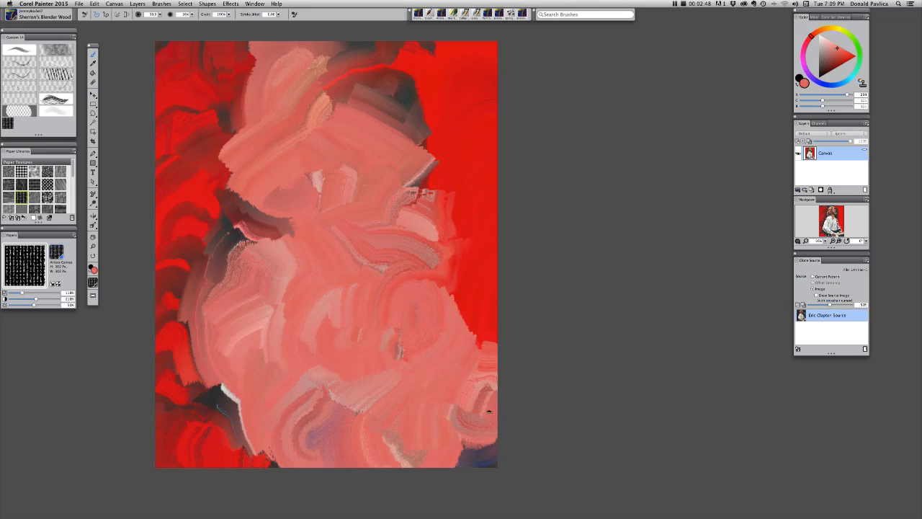
{"action": "mouse_move", "coordinate": [234, 403]}
{"action": "left_mouse_down"}
{"action": "mouse_move", "coordinate": [250, 441]}
{"action": "mouse_move", "coordinate": [265, 449]}
{"action": "mouse_move", "coordinate": [289, 433]}
{"action": "left_mouse_up"}
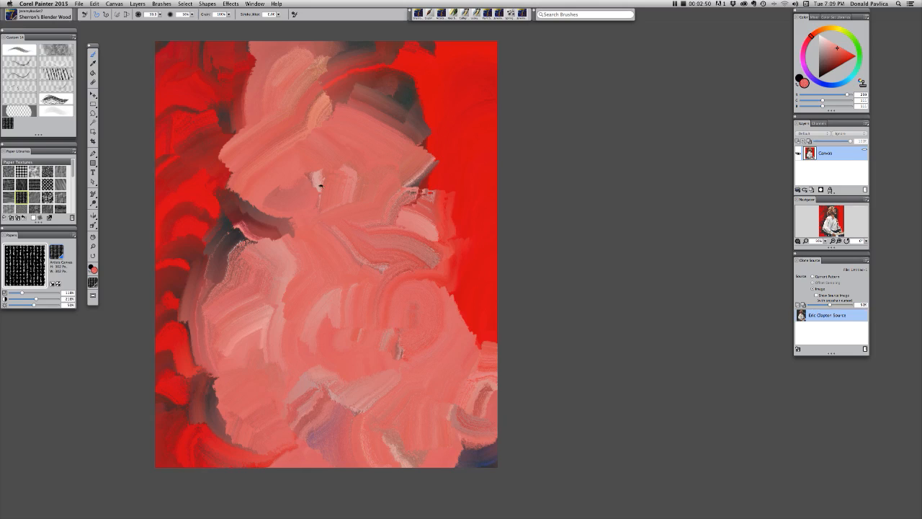
{"action": "mouse_move", "coordinate": [319, 181]}
{"action": "left_mouse_down"}
{"action": "mouse_move", "coordinate": [324, 198]}
{"action": "mouse_move", "coordinate": [356, 184]}
{"action": "mouse_move", "coordinate": [425, 200]}
{"action": "left_mouse_up"}
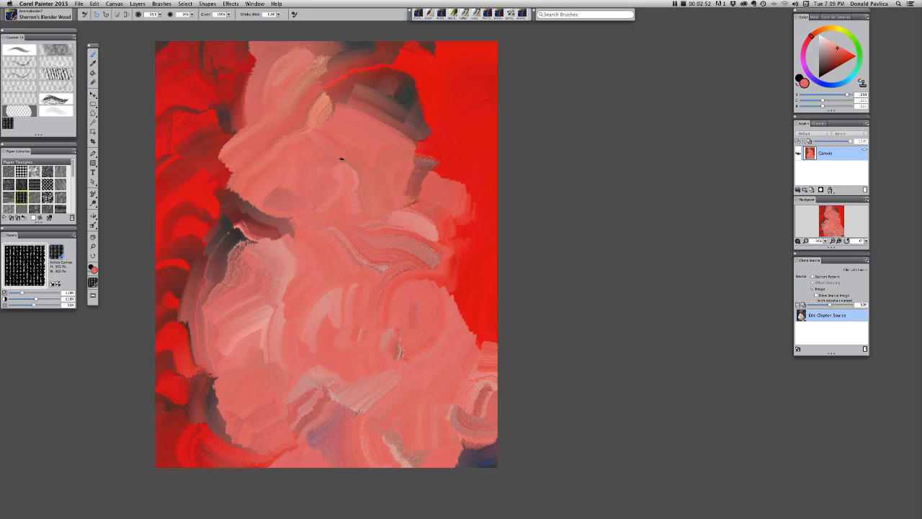
Start saving the image under a new name and go to Desktop > Eric Clapton > Painting
{"action": "left_click", "coordinate": [79, 3]}
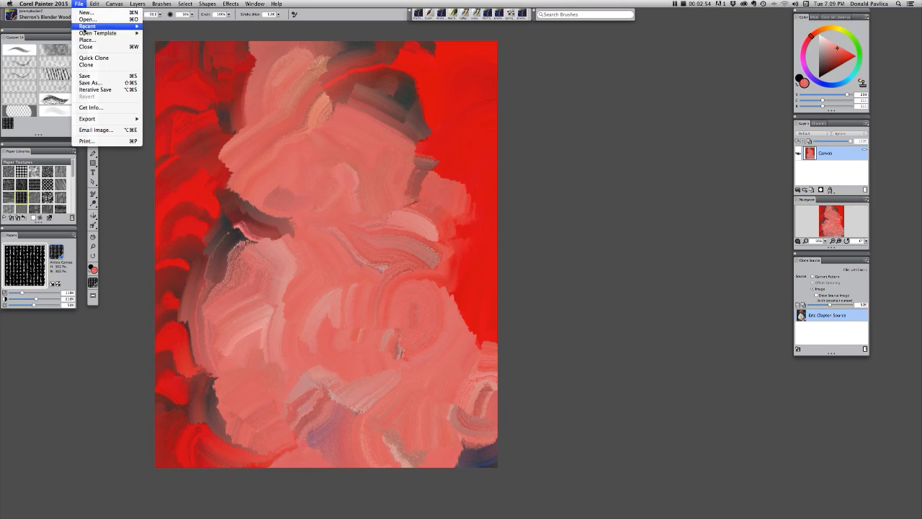
{"action": "left_click", "coordinate": [101, 84]}
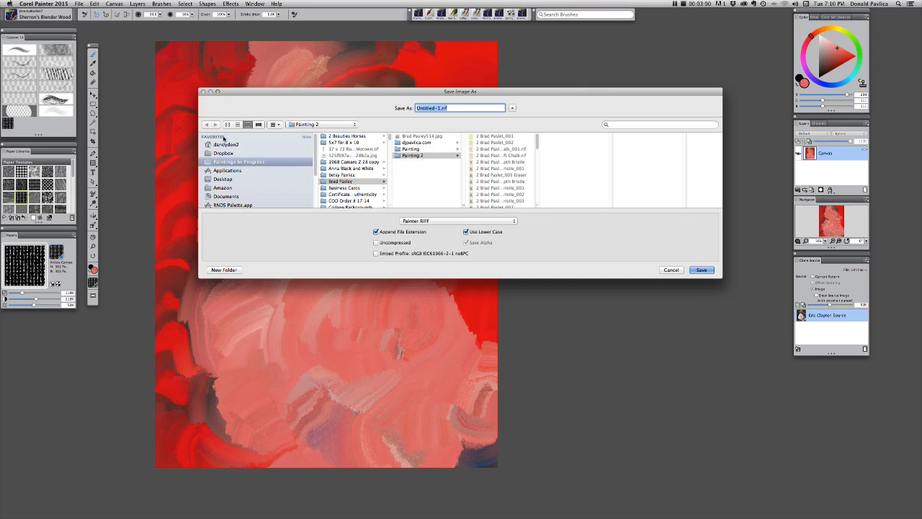
{"action": "left_click", "coordinate": [228, 180]}
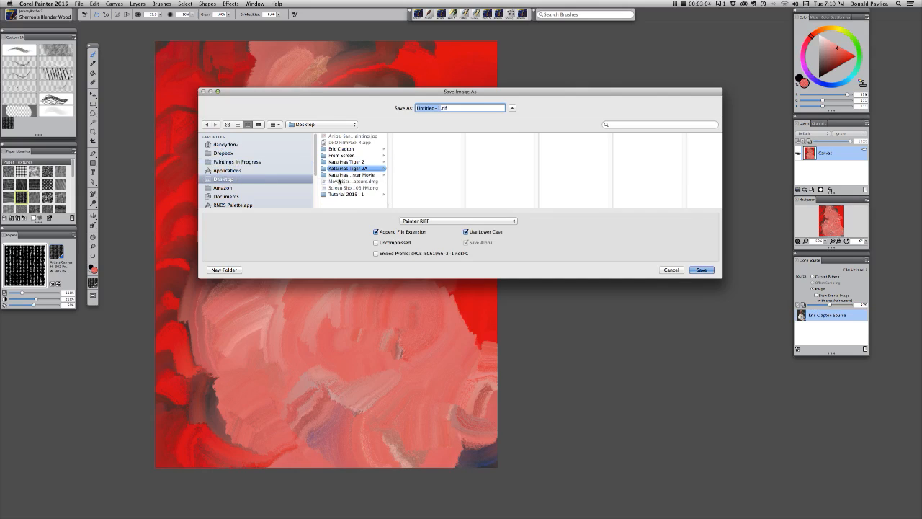
{"action": "left_click", "coordinate": [356, 149]}
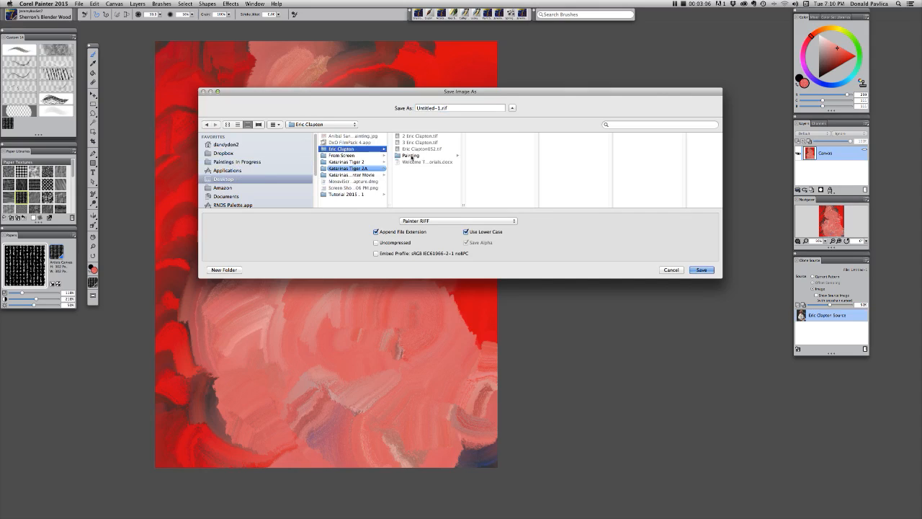
{"action": "left_click", "coordinate": [410, 155]}
Save the painting under a file name containing Clapton, 001 and BW
{"action": "left_click", "coordinate": [459, 107]}
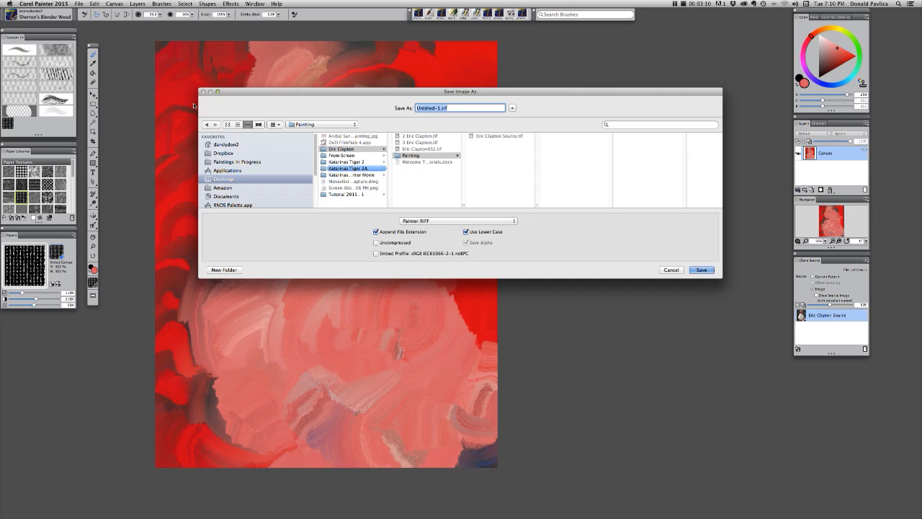
{"action": "type", "text": "Er"}
{"action": "type", "text": "Clapton"}
{"action": "type", "text": "001"}
{"action": "type", "text": "BW_"}
{"action": "key", "text": "BackSpace"}
{"action": "left_click", "coordinate": [701, 270]}
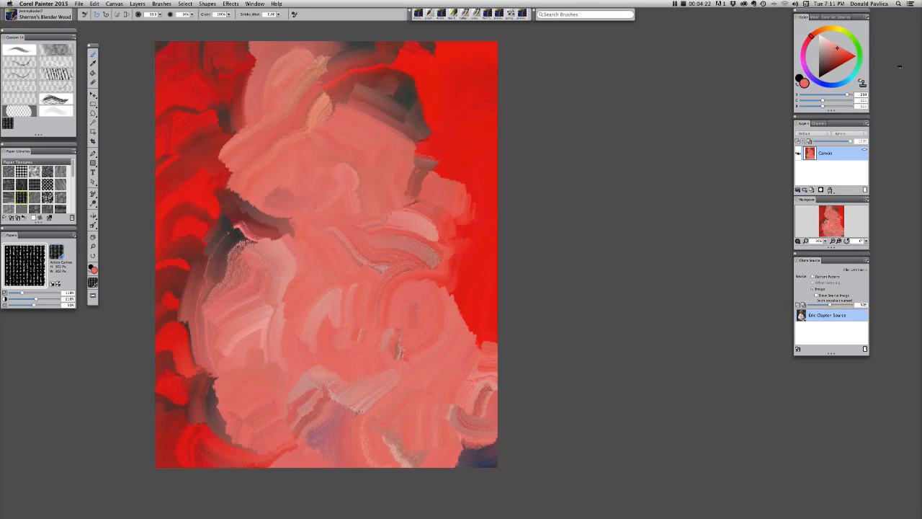
Pick a saturated yellow and paint broad strokes of it across the red and pink underpainting
{"action": "left_click", "coordinate": [834, 30]}
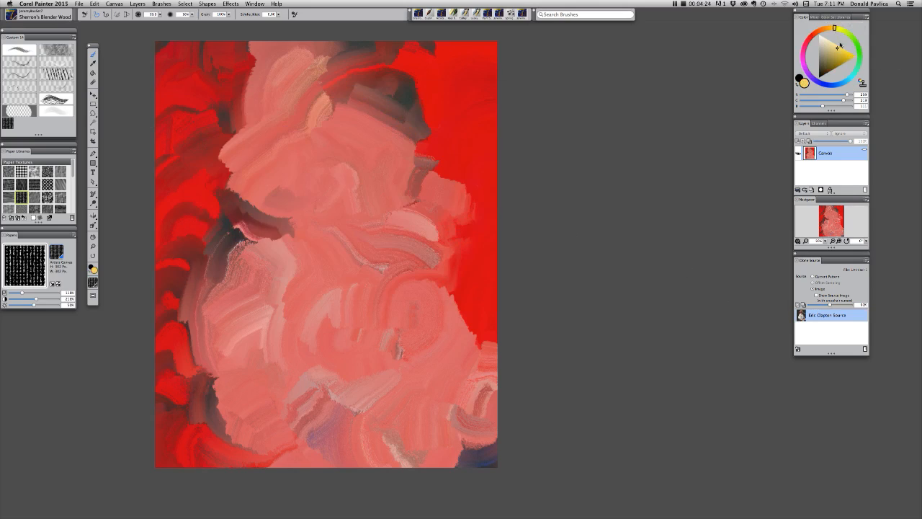
{"action": "left_click", "coordinate": [841, 30]}
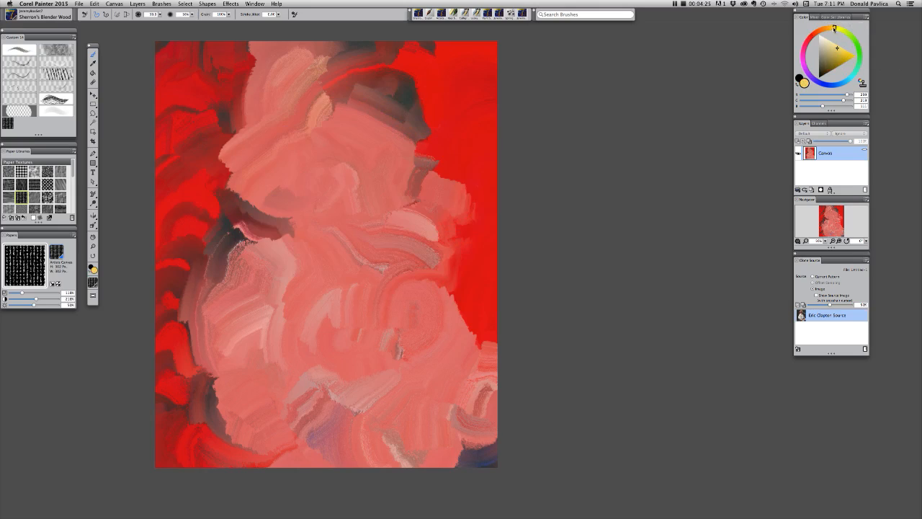
{"action": "left_click", "coordinate": [857, 56]}
{"action": "left_click_drag", "start_coordinate": [844, 30], "coordinate": [837, 29]}
{"action": "mouse_move", "coordinate": [425, 155]}
{"action": "left_mouse_down"}
{"action": "mouse_move", "coordinate": [461, 169]}
{"action": "mouse_move", "coordinate": [477, 223]}
{"action": "mouse_move", "coordinate": [445, 385]}
{"action": "mouse_move", "coordinate": [367, 432]}
{"action": "mouse_move", "coordinate": [168, 402]}
{"action": "mouse_move", "coordinate": [160, 352]}
{"action": "left_mouse_up"}
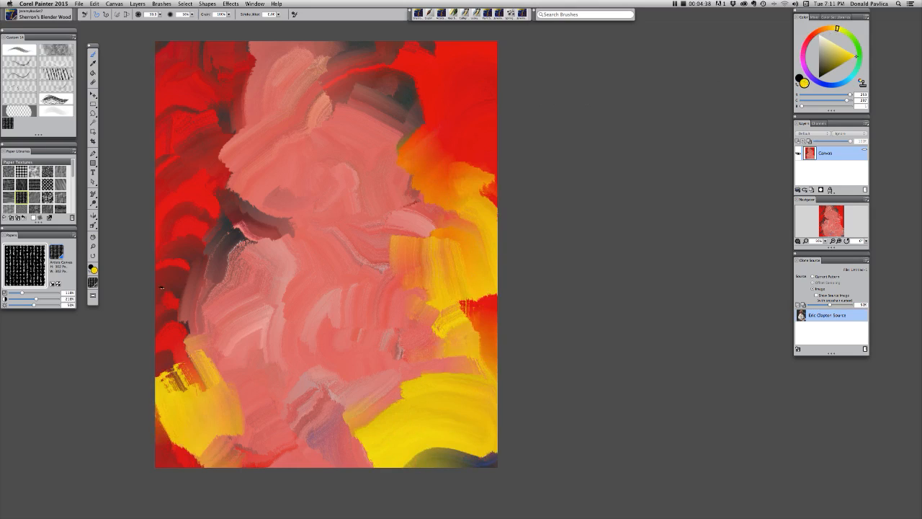
{"action": "mouse_move", "coordinate": [162, 203]}
{"action": "left_mouse_down"}
{"action": "mouse_move", "coordinate": [237, 72]}
{"action": "mouse_move", "coordinate": [291, 46]}
{"action": "mouse_move", "coordinate": [389, 108]}
{"action": "mouse_move", "coordinate": [238, 216]}
{"action": "mouse_move", "coordinate": [262, 288]}
{"action": "mouse_move", "coordinate": [440, 404]}
{"action": "mouse_move", "coordinate": [562, 357]}
{"action": "left_mouse_up"}
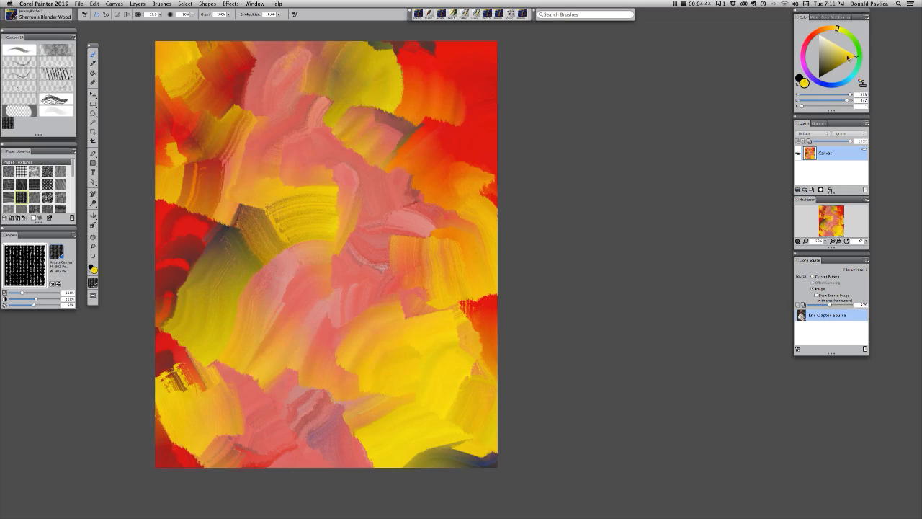
Paint pale yellow strokes over the centre of the canvas and compare the result with the source photo using Tracing Paper
{"action": "left_click_drag", "start_coordinate": [834, 51], "coordinate": [829, 43]}
{"action": "mouse_move", "coordinate": [325, 184]}
{"action": "left_mouse_down"}
{"action": "mouse_move", "coordinate": [355, 202]}
{"action": "mouse_move", "coordinate": [332, 245]}
{"action": "mouse_move", "coordinate": [290, 264]}
{"action": "mouse_move", "coordinate": [347, 280]}
{"action": "mouse_move", "coordinate": [328, 344]}
{"action": "mouse_move", "coordinate": [312, 362]}
{"action": "mouse_move", "coordinate": [328, 386]}
{"action": "mouse_move", "coordinate": [302, 328]}
{"action": "mouse_move", "coordinate": [316, 254]}
{"action": "mouse_move", "coordinate": [321, 266]}
{"action": "mouse_move", "coordinate": [341, 257]}
{"action": "mouse_move", "coordinate": [315, 322]}
{"action": "left_mouse_up"}
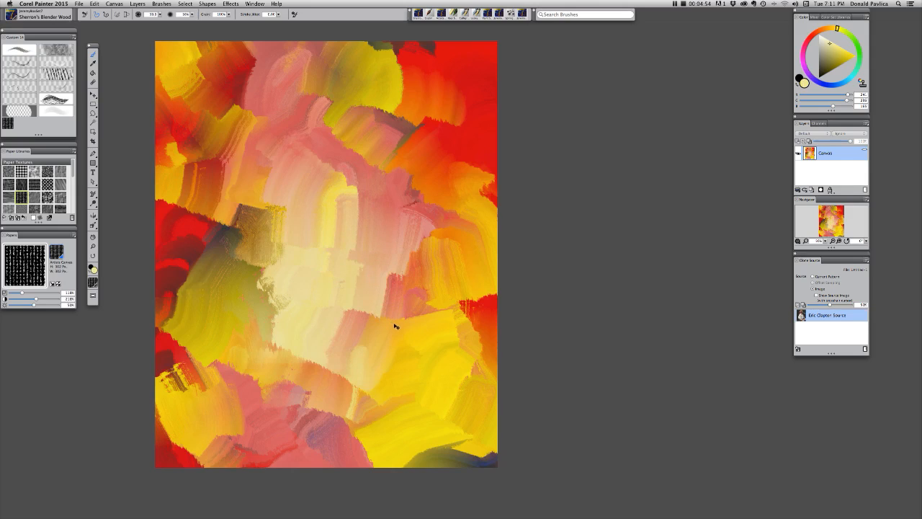
{"action": "key", "text": "super+t"}
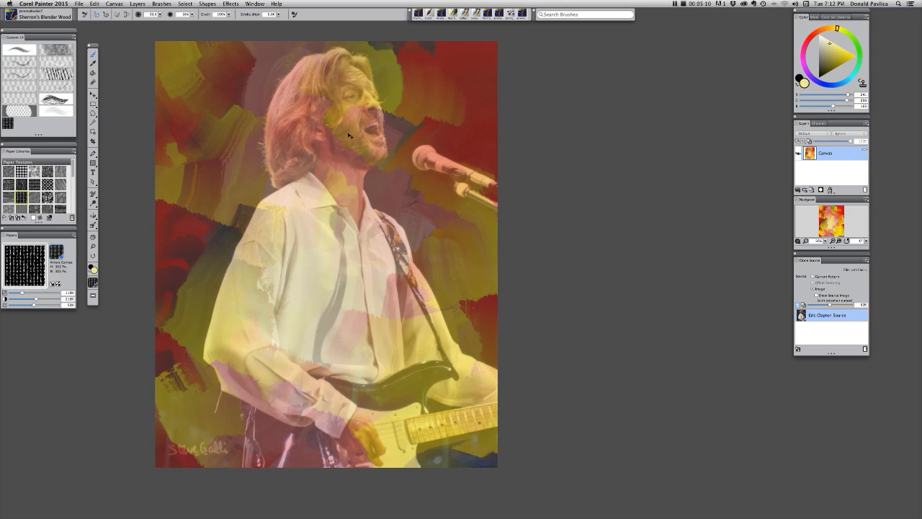
{"action": "key", "text": "super+t"}
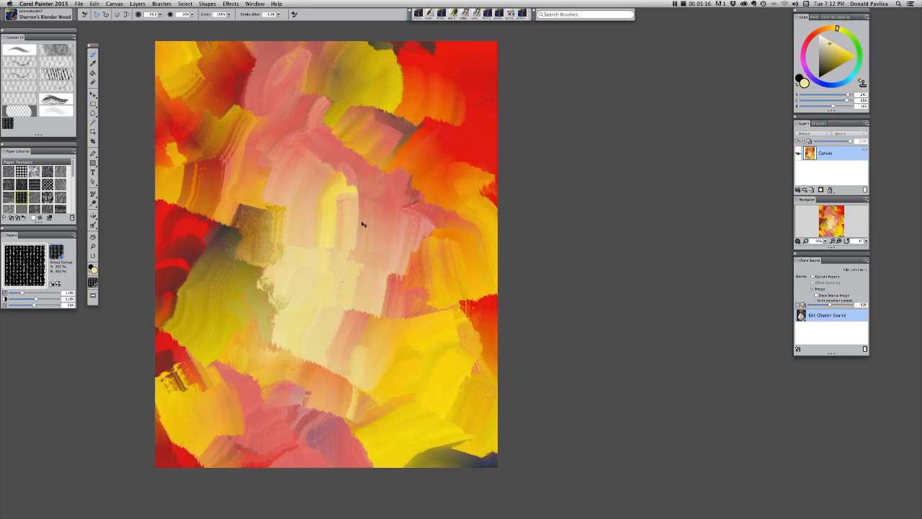
{"action": "key", "text": "super+t"}
{"action": "key", "text": "super+t"}
Save the changes to the underpainting and check the file's save state
{"action": "key", "text": "super+s"}
{"action": "left_click", "coordinate": [80, 3]}
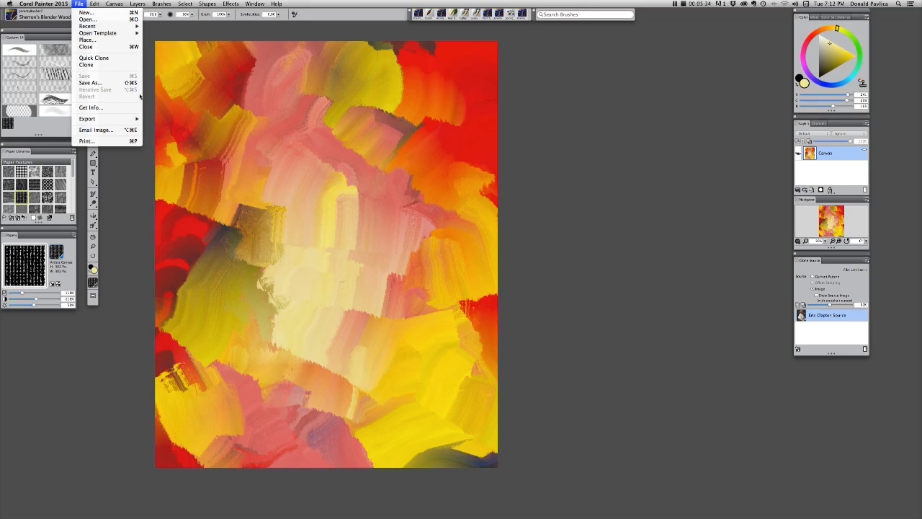
{"action": "left_click", "coordinate": [127, 212]}
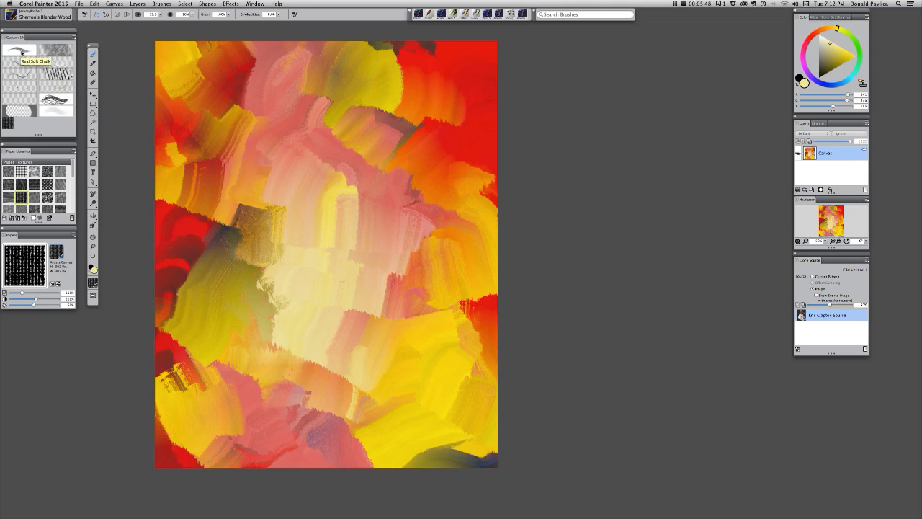
Clone the middle of the shirt front onto a Liquid Ink layer with the Depth Bristle brush, using Clone Color and Tracing Paper
{"action": "left_click", "coordinate": [48, 99]}
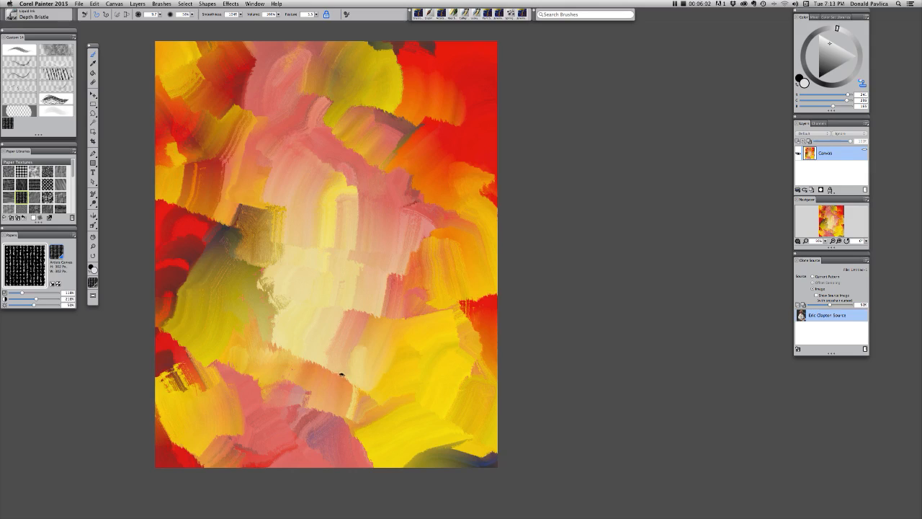
{"action": "key", "text": "super+t"}
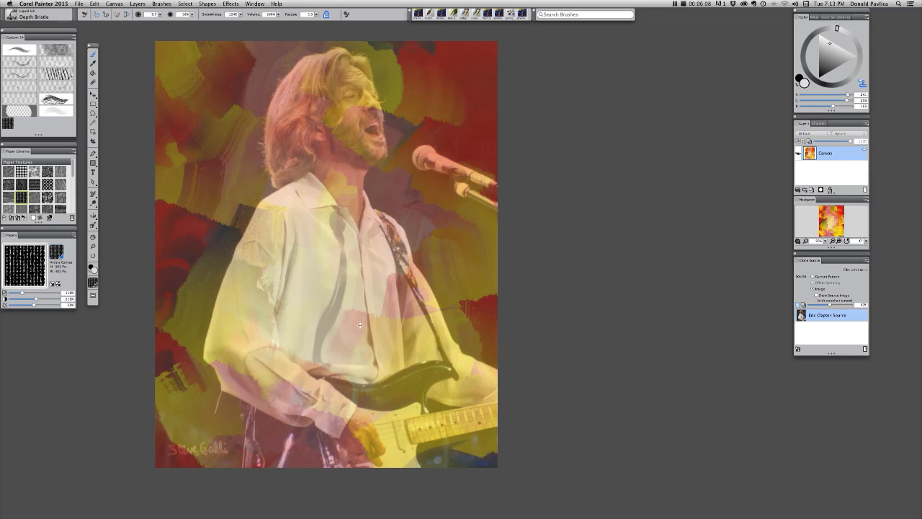
{"action": "left_click_drag", "start_coordinate": [361, 322], "coordinate": [366, 330]}
{"action": "mouse_move", "coordinate": [372, 312]}
{"action": "left_mouse_down"}
{"action": "mouse_move", "coordinate": [339, 296]}
{"action": "mouse_move", "coordinate": [383, 329]}
{"action": "left_mouse_up"}
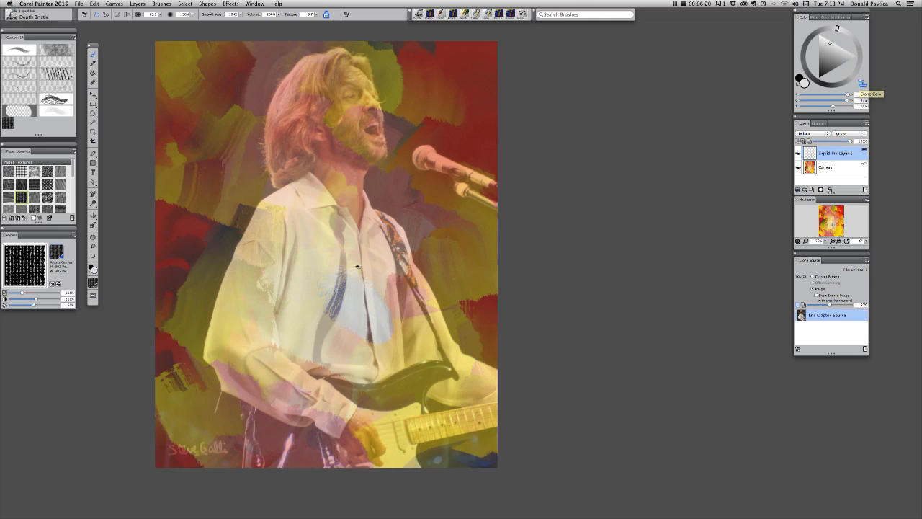
{"action": "mouse_move", "coordinate": [343, 252]}
{"action": "left_mouse_down"}
{"action": "mouse_move", "coordinate": [335, 309]}
{"action": "mouse_move", "coordinate": [320, 332]}
{"action": "left_mouse_up"}
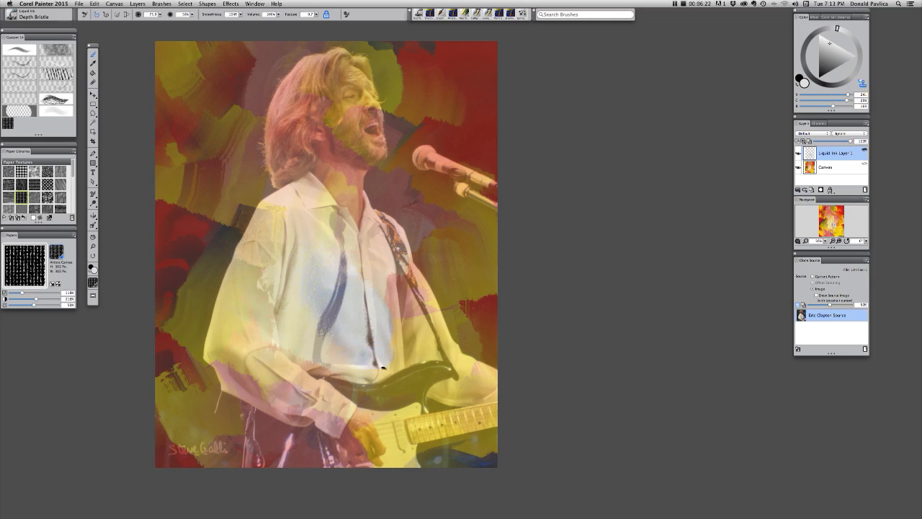
{"action": "mouse_move", "coordinate": [389, 371]}
{"action": "left_mouse_down"}
{"action": "mouse_move", "coordinate": [420, 375]}
{"action": "mouse_move", "coordinate": [395, 382]}
{"action": "mouse_move", "coordinate": [411, 308]}
{"action": "mouse_move", "coordinate": [422, 329]}
{"action": "mouse_move", "coordinate": [350, 263]}
{"action": "mouse_move", "coordinate": [321, 333]}
{"action": "left_mouse_up"}
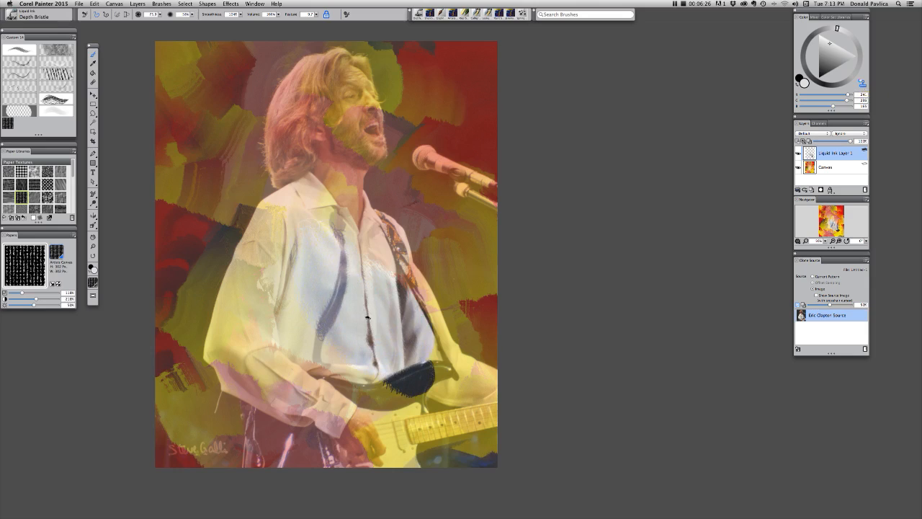
{"action": "key", "text": "super+t"}
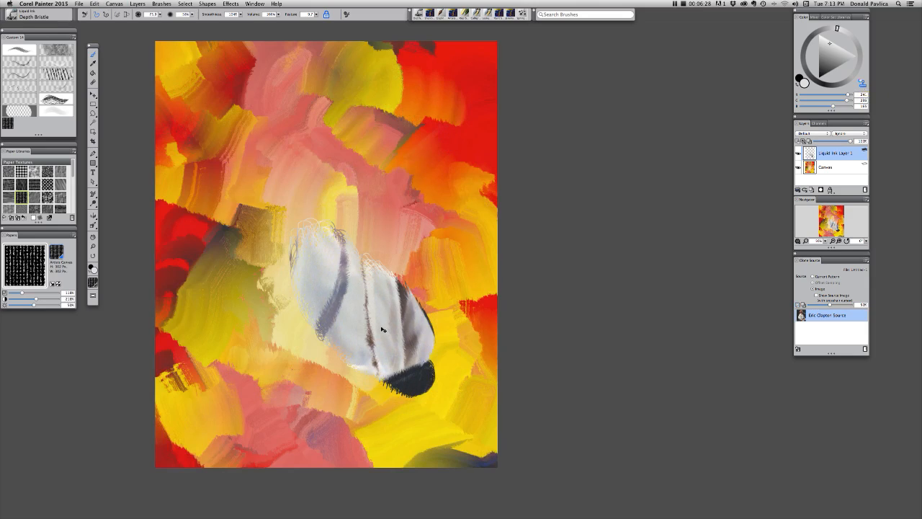
With Tracing Paper on, clone the rest of the shirt front, the strumming forearm and hand, and most of the guitar body
{"action": "key", "text": "super+t"}
{"action": "mouse_move", "coordinate": [366, 270]}
{"action": "left_mouse_down"}
{"action": "mouse_move", "coordinate": [376, 253]}
{"action": "mouse_move", "coordinate": [391, 265]}
{"action": "mouse_move", "coordinate": [396, 245]}
{"action": "left_mouse_up"}
{"action": "mouse_move", "coordinate": [362, 372]}
{"action": "left_mouse_down"}
{"action": "mouse_move", "coordinate": [386, 378]}
{"action": "mouse_move", "coordinate": [394, 403]}
{"action": "mouse_move", "coordinate": [408, 408]}
{"action": "mouse_move", "coordinate": [380, 464]}
{"action": "mouse_move", "coordinate": [355, 473]}
{"action": "mouse_move", "coordinate": [337, 453]}
{"action": "mouse_move", "coordinate": [345, 410]}
{"action": "mouse_move", "coordinate": [369, 395]}
{"action": "mouse_move", "coordinate": [355, 414]}
{"action": "mouse_move", "coordinate": [333, 405]}
{"action": "mouse_move", "coordinate": [317, 328]}
{"action": "mouse_move", "coordinate": [351, 248]}
{"action": "mouse_move", "coordinate": [391, 265]}
{"action": "left_mouse_up"}
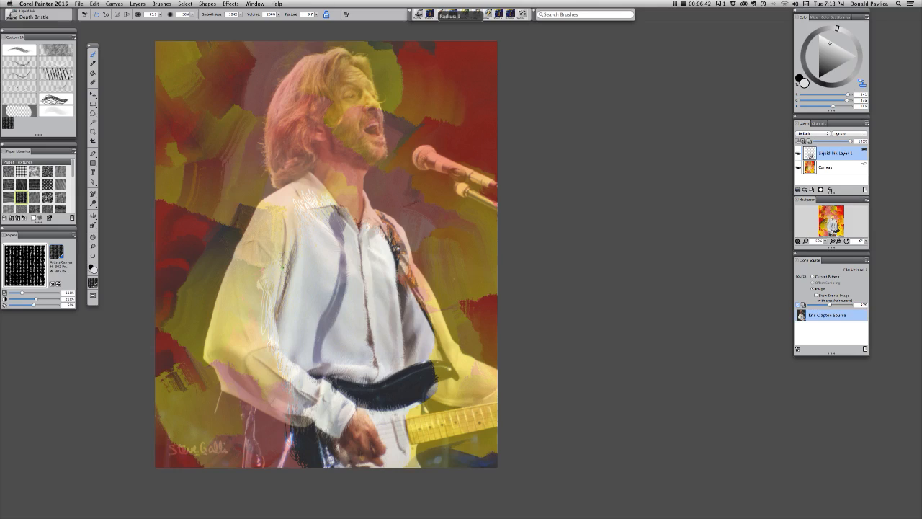
{"action": "mouse_move", "coordinate": [283, 269]}
{"action": "left_mouse_down"}
{"action": "mouse_move", "coordinate": [296, 289]}
{"action": "mouse_move", "coordinate": [299, 267]}
{"action": "left_mouse_up"}
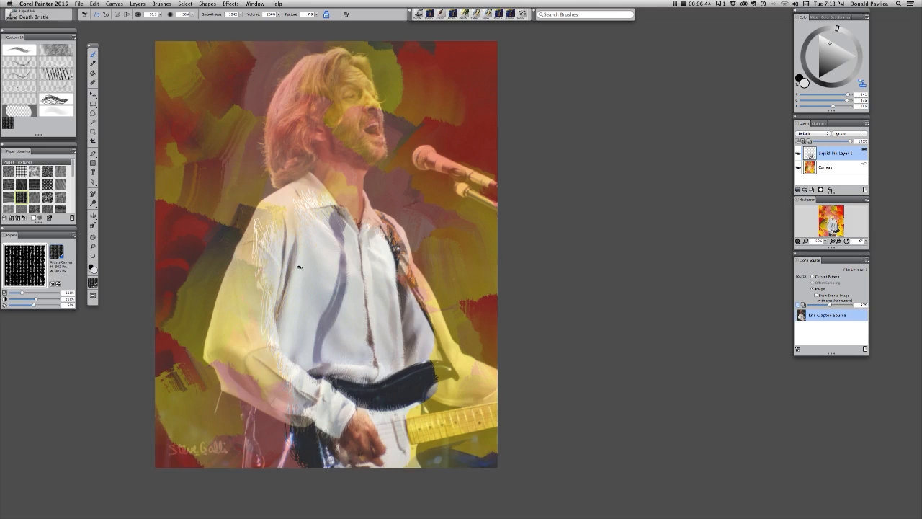
Clone the neck, bearded lower face, lower hair and collar, and compare the painting with the source through Tracing Paper
{"action": "mouse_move", "coordinate": [350, 198]}
{"action": "left_mouse_down"}
{"action": "mouse_move", "coordinate": [339, 160]}
{"action": "mouse_move", "coordinate": [357, 192]}
{"action": "mouse_move", "coordinate": [360, 226]}
{"action": "mouse_move", "coordinate": [335, 196]}
{"action": "mouse_move", "coordinate": [375, 155]}
{"action": "left_mouse_up"}
{"action": "mouse_move", "coordinate": [383, 153]}
{"action": "left_mouse_down"}
{"action": "mouse_move", "coordinate": [368, 130]}
{"action": "mouse_move", "coordinate": [333, 124]}
{"action": "mouse_move", "coordinate": [314, 143]}
{"action": "mouse_move", "coordinate": [322, 168]}
{"action": "left_mouse_up"}
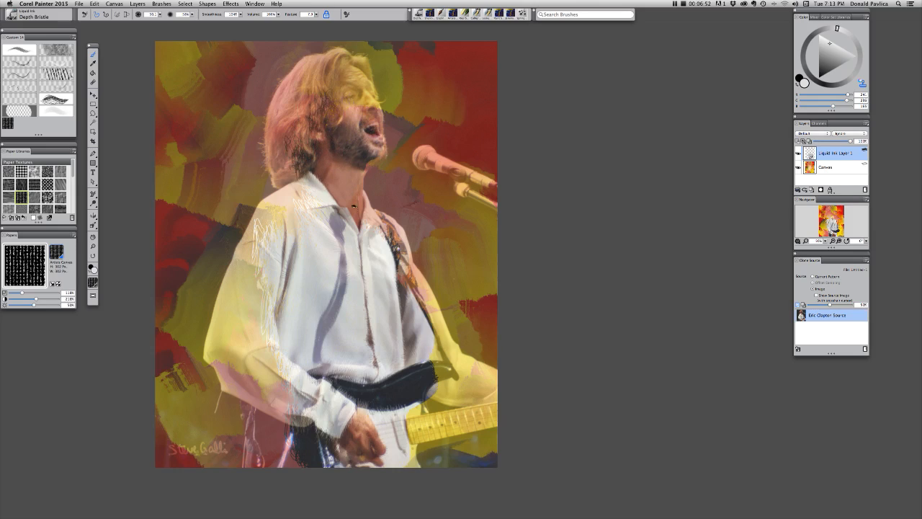
{"action": "mouse_move", "coordinate": [367, 218]}
{"action": "left_mouse_down"}
{"action": "mouse_move", "coordinate": [366, 186]}
{"action": "mouse_move", "coordinate": [373, 209]}
{"action": "mouse_move", "coordinate": [364, 222]}
{"action": "left_mouse_up"}
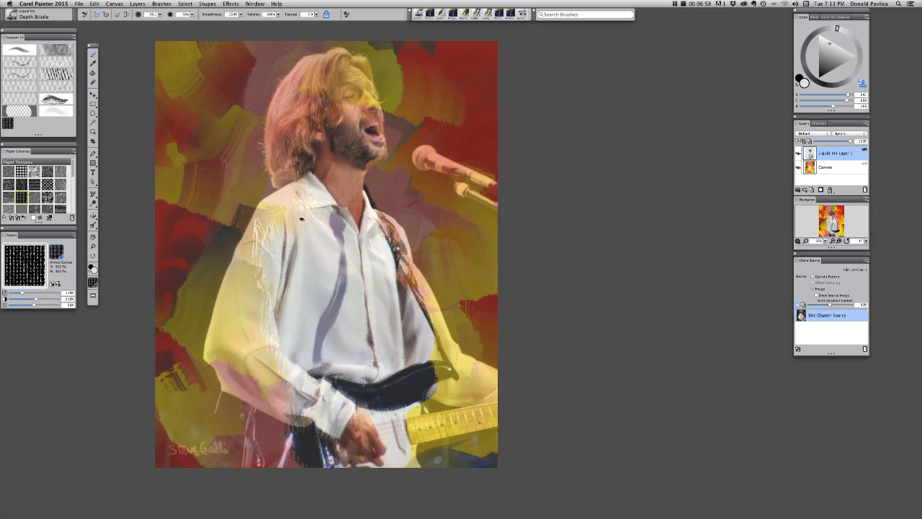
{"action": "key", "text": "super+t"}
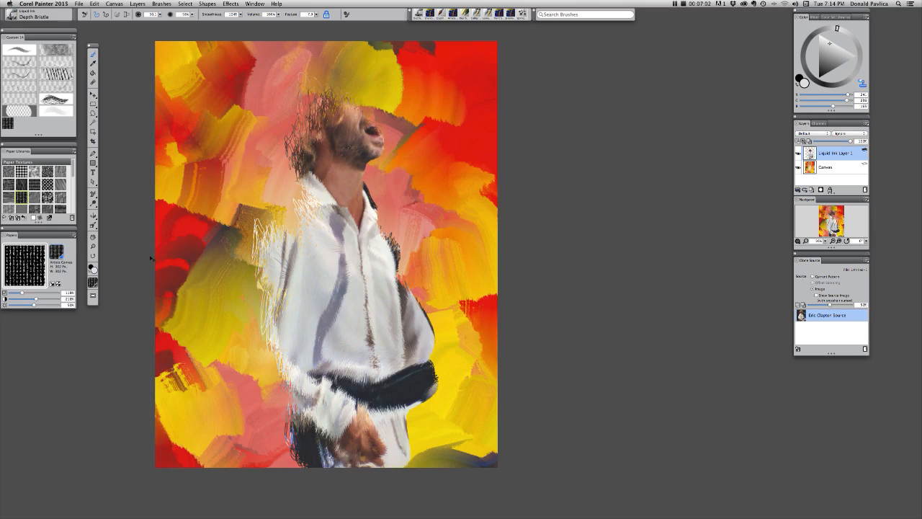
{"action": "key", "text": "super+t"}
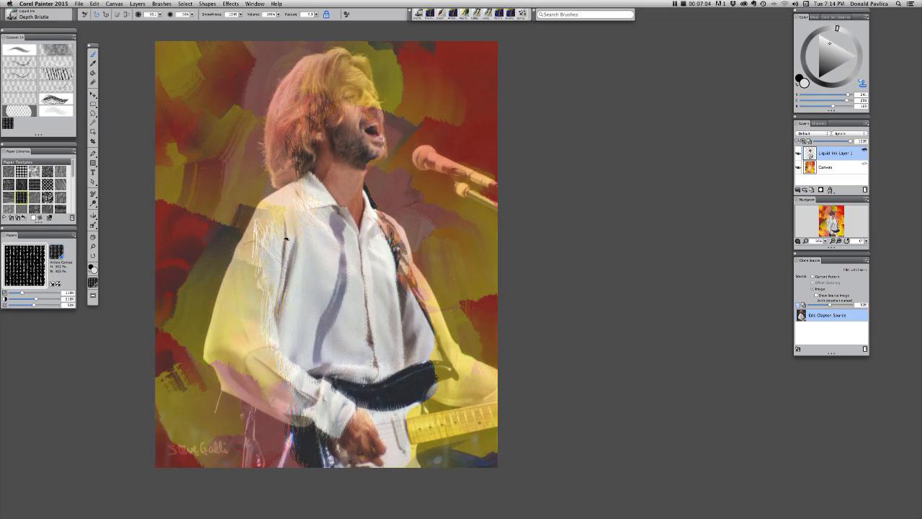
Clone the full sleeve of the strumming arm with loose dark strokes around it, and the dark trousers behind the guitar
{"action": "mouse_move", "coordinate": [286, 239]}
{"action": "left_mouse_down"}
{"action": "mouse_move", "coordinate": [317, 202]}
{"action": "mouse_move", "coordinate": [283, 232]}
{"action": "mouse_move", "coordinate": [255, 290]}
{"action": "mouse_move", "coordinate": [255, 278]}
{"action": "mouse_move", "coordinate": [250, 319]}
{"action": "mouse_move", "coordinate": [257, 286]}
{"action": "mouse_move", "coordinate": [271, 301]}
{"action": "mouse_move", "coordinate": [268, 236]}
{"action": "mouse_move", "coordinate": [247, 195]}
{"action": "mouse_move", "coordinate": [252, 163]}
{"action": "mouse_move", "coordinate": [235, 189]}
{"action": "mouse_move", "coordinate": [233, 275]}
{"action": "mouse_move", "coordinate": [254, 287]}
{"action": "mouse_move", "coordinate": [284, 366]}
{"action": "mouse_move", "coordinate": [257, 354]}
{"action": "mouse_move", "coordinate": [247, 314]}
{"action": "mouse_move", "coordinate": [235, 308]}
{"action": "mouse_move", "coordinate": [239, 362]}
{"action": "mouse_move", "coordinate": [257, 396]}
{"action": "mouse_move", "coordinate": [271, 378]}
{"action": "mouse_move", "coordinate": [303, 381]}
{"action": "mouse_move", "coordinate": [287, 376]}
{"action": "mouse_move", "coordinate": [277, 401]}
{"action": "mouse_move", "coordinate": [313, 422]}
{"action": "left_mouse_up"}
{"action": "left_click_drag", "start_coordinate": [315, 381], "coordinate": [340, 380]}
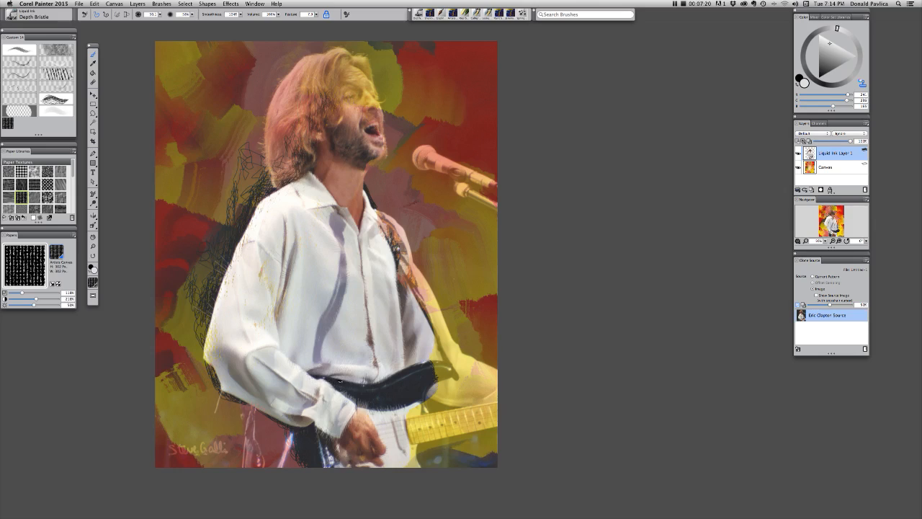
{"action": "mouse_move", "coordinate": [287, 437]}
{"action": "left_mouse_down"}
{"action": "mouse_move", "coordinate": [267, 441]}
{"action": "mouse_move", "coordinate": [285, 446]}
{"action": "mouse_move", "coordinate": [242, 429]}
{"action": "mouse_move", "coordinate": [231, 464]}
{"action": "mouse_move", "coordinate": [298, 470]}
{"action": "mouse_move", "coordinate": [289, 434]}
{"action": "mouse_move", "coordinate": [313, 455]}
{"action": "mouse_move", "coordinate": [353, 407]}
{"action": "mouse_move", "coordinate": [389, 395]}
{"action": "mouse_move", "coordinate": [382, 408]}
{"action": "mouse_move", "coordinate": [402, 409]}
{"action": "left_mouse_up"}
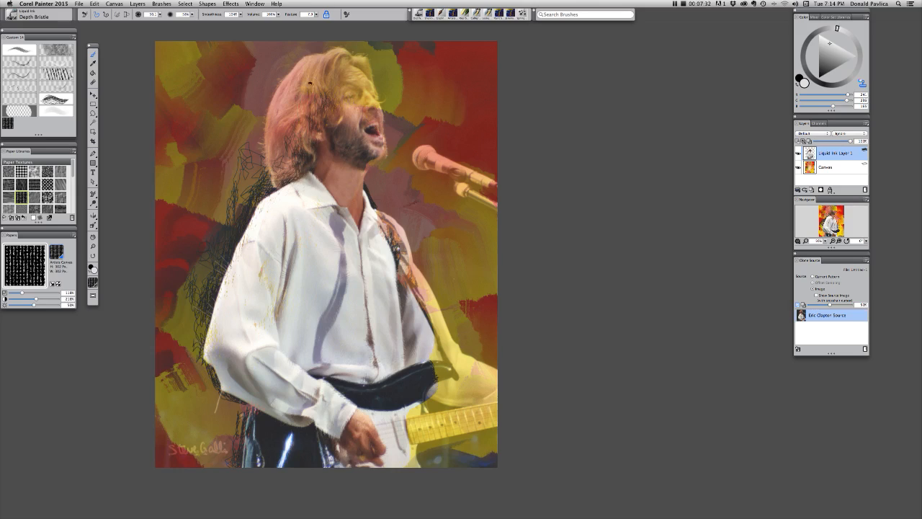
Clone the hair and upper face, and scribble loose dark strokes around the head and the strap-side shoulder on the rotated canvas
{"action": "mouse_move", "coordinate": [310, 84]}
{"action": "left_mouse_down"}
{"action": "mouse_move", "coordinate": [336, 67]}
{"action": "mouse_move", "coordinate": [349, 75]}
{"action": "mouse_move", "coordinate": [320, 89]}
{"action": "mouse_move", "coordinate": [295, 123]}
{"action": "mouse_move", "coordinate": [291, 176]}
{"action": "mouse_move", "coordinate": [319, 151]}
{"action": "mouse_move", "coordinate": [308, 141]}
{"action": "mouse_move", "coordinate": [355, 127]}
{"action": "mouse_move", "coordinate": [366, 88]}
{"action": "mouse_move", "coordinate": [346, 103]}
{"action": "left_mouse_up"}
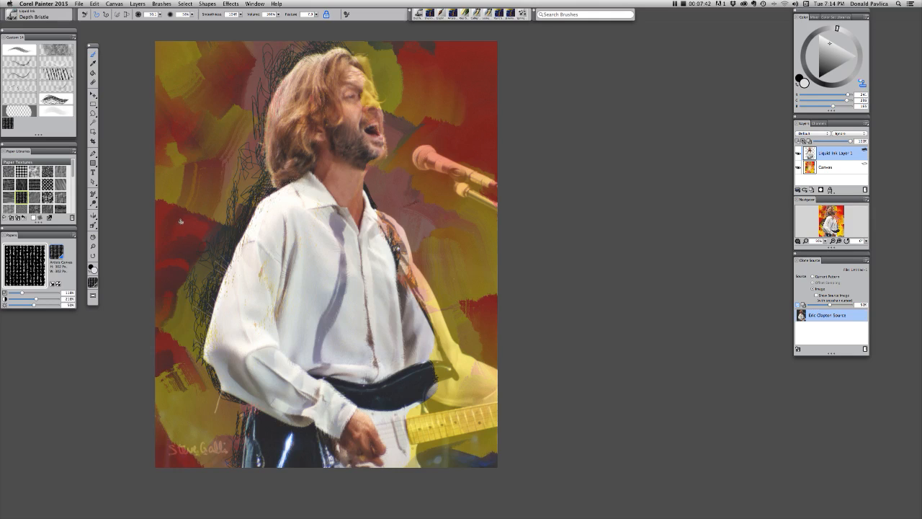
{"action": "mouse_move", "coordinate": [181, 222]}
{"action": "left_mouse_down"}
{"action": "mouse_move", "coordinate": [423, 350]}
{"action": "mouse_move", "coordinate": [404, 331]}
{"action": "mouse_move", "coordinate": [379, 139]}
{"action": "mouse_move", "coordinate": [412, 126]}
{"action": "mouse_move", "coordinate": [461, 127]}
{"action": "mouse_move", "coordinate": [432, 83]}
{"action": "mouse_move", "coordinate": [364, 101]}
{"action": "mouse_move", "coordinate": [335, 90]}
{"action": "mouse_move", "coordinate": [355, 157]}
{"action": "mouse_move", "coordinate": [324, 147]}
{"action": "mouse_move", "coordinate": [292, 177]}
{"action": "mouse_move", "coordinate": [237, 126]}
{"action": "mouse_move", "coordinate": [279, 147]}
{"action": "mouse_move", "coordinate": [234, 154]}
{"action": "mouse_move", "coordinate": [181, 141]}
{"action": "mouse_move", "coordinate": [226, 157]}
{"action": "left_mouse_up"}
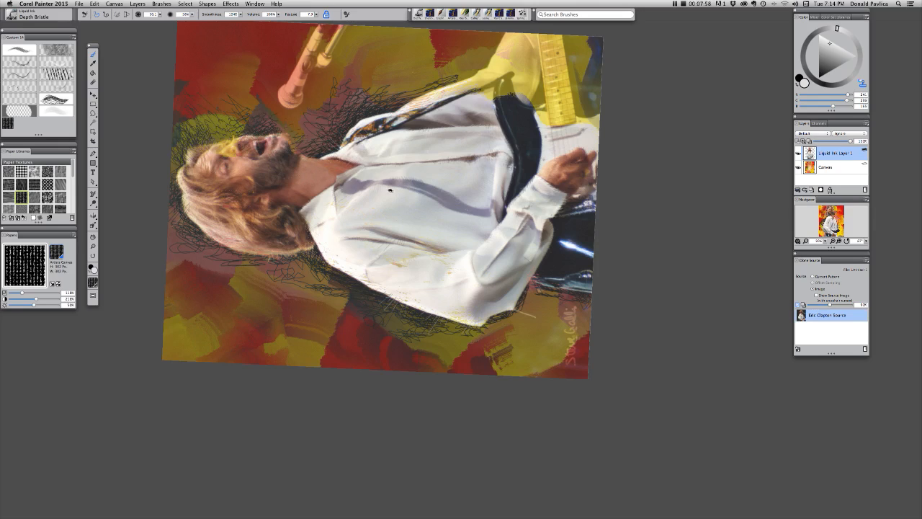
Adjust the brush size and clone the guitar neck and adjoining sleeve, and refine the black edge of the guitar body
{"action": "mouse_move", "coordinate": [529, 116]}
{"action": "left_mouse_down"}
{"action": "mouse_move", "coordinate": [476, 230]}
{"action": "mouse_move", "coordinate": [457, 196]}
{"action": "mouse_move", "coordinate": [478, 193]}
{"action": "mouse_move", "coordinate": [472, 170]}
{"action": "mouse_move", "coordinate": [484, 167]}
{"action": "left_mouse_up"}
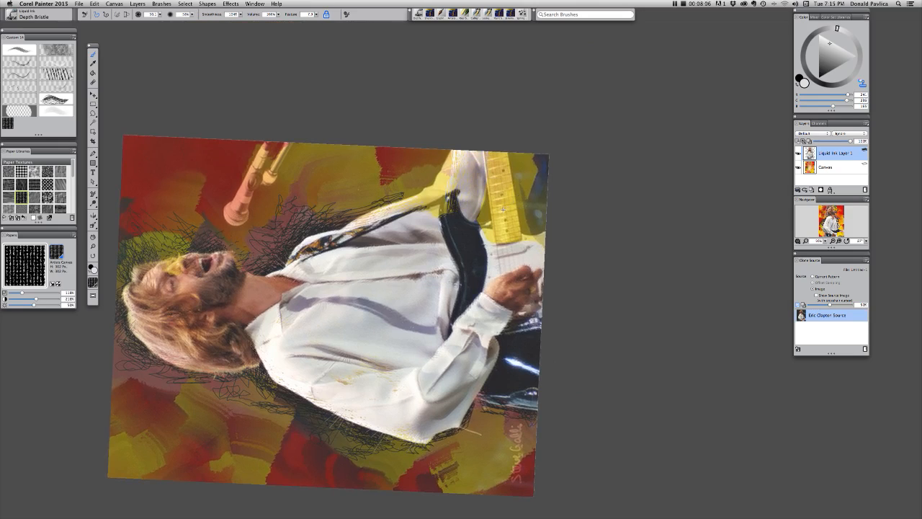
{"action": "key", "text": "bracketright"}
{"action": "key", "text": "bracketleft"}
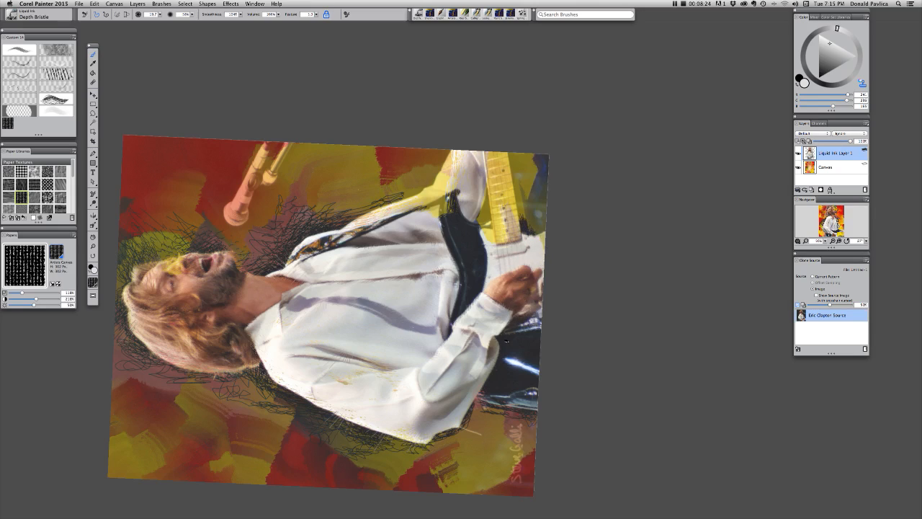
{"action": "mouse_move", "coordinate": [507, 217]}
{"action": "left_mouse_down"}
{"action": "mouse_move", "coordinate": [509, 247]}
{"action": "mouse_move", "coordinate": [498, 245]}
{"action": "mouse_move", "coordinate": [481, 227]}
{"action": "mouse_move", "coordinate": [499, 174]}
{"action": "mouse_move", "coordinate": [509, 195]}
{"action": "mouse_move", "coordinate": [509, 164]}
{"action": "mouse_move", "coordinate": [516, 228]}
{"action": "left_mouse_up"}
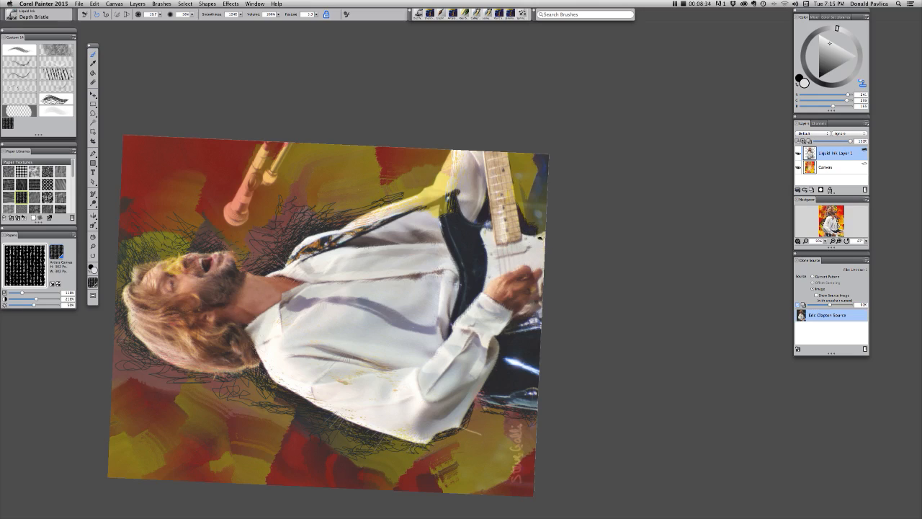
{"action": "key", "text": "super+t"}
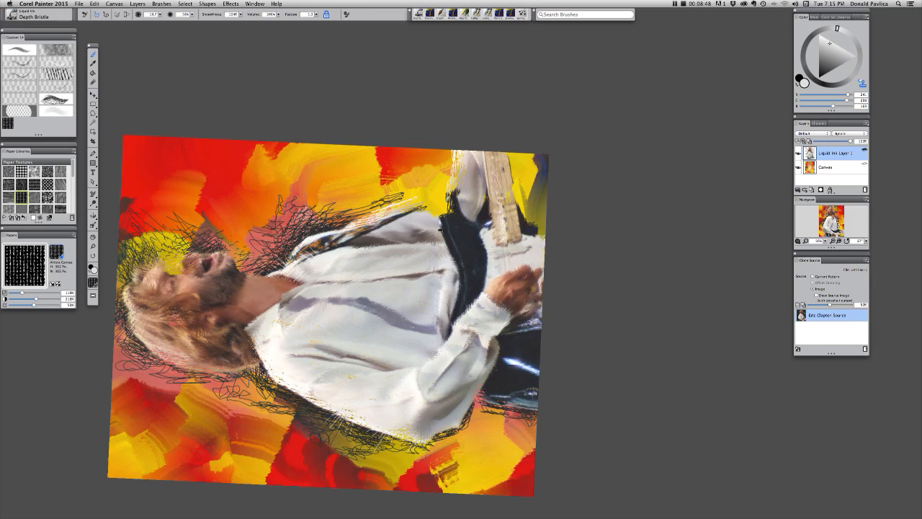
{"action": "mouse_move", "coordinate": [447, 220]}
{"action": "left_mouse_down"}
{"action": "mouse_move", "coordinate": [428, 206]}
{"action": "mouse_move", "coordinate": [461, 204]}
{"action": "left_mouse_up"}
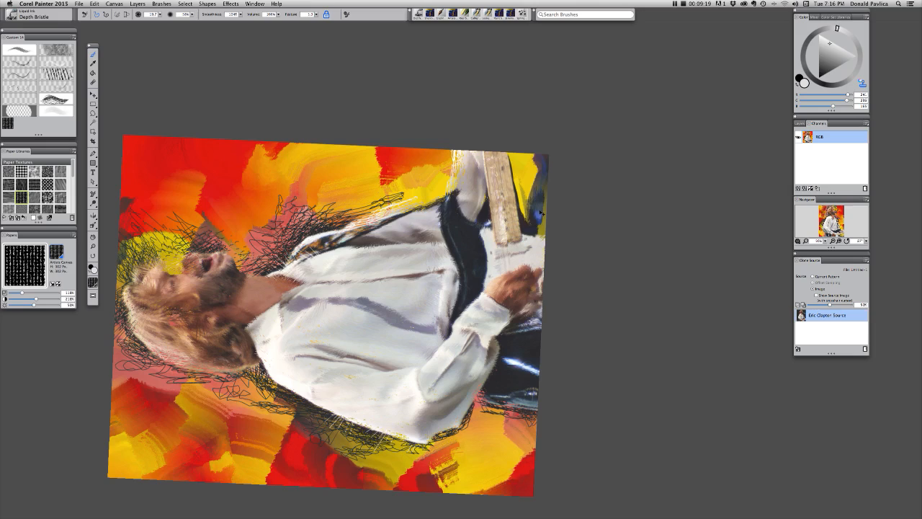
Clone the dark background beneath the guitar neck, undo the strokes and repaint a smaller patch beside the guitar body
{"action": "mouse_move", "coordinate": [541, 214]}
{"action": "left_mouse_down"}
{"action": "mouse_move", "coordinate": [528, 186]}
{"action": "mouse_move", "coordinate": [519, 205]}
{"action": "mouse_move", "coordinate": [531, 216]}
{"action": "mouse_move", "coordinate": [522, 173]}
{"action": "mouse_move", "coordinate": [534, 164]}
{"action": "mouse_move", "coordinate": [520, 155]}
{"action": "mouse_move", "coordinate": [513, 171]}
{"action": "mouse_move", "coordinate": [524, 186]}
{"action": "left_mouse_up"}
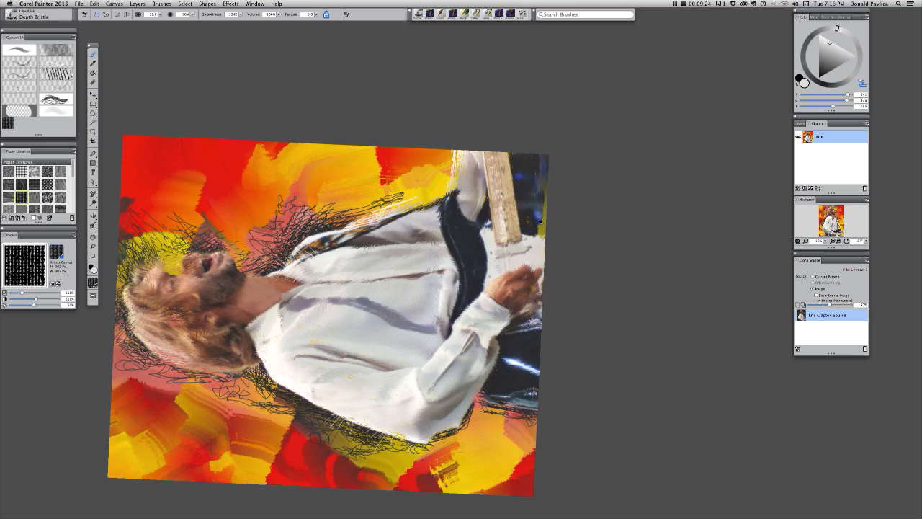
{"action": "mouse_move", "coordinate": [541, 232]}
{"action": "left_mouse_down"}
{"action": "mouse_move", "coordinate": [550, 151]}
{"action": "mouse_move", "coordinate": [547, 230]}
{"action": "left_mouse_up"}
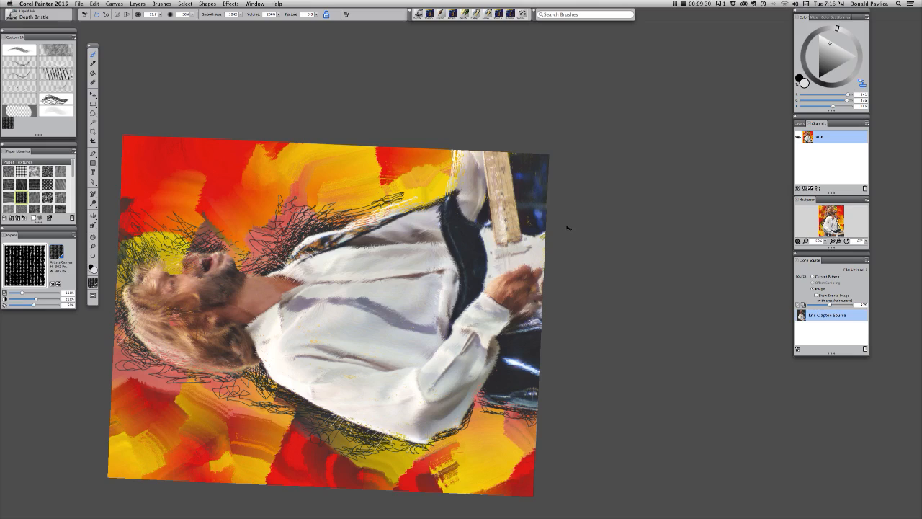
{"action": "key", "text": "super+z"}
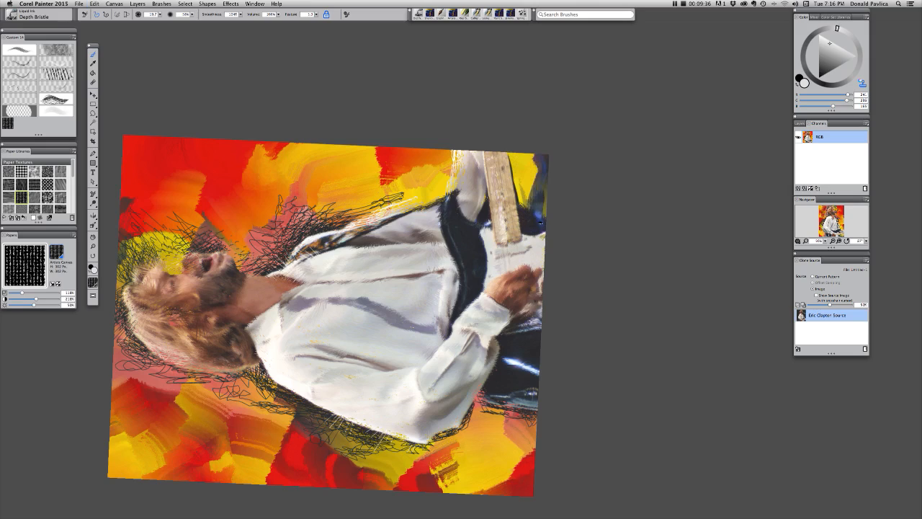
{"action": "left_click_drag", "start_coordinate": [520, 196], "coordinate": [536, 213]}
Open Eric Clapton Source.tif, examine the area around the guitar neck and fretting arm, and close the photo
{"action": "left_click", "coordinate": [79, 4]}
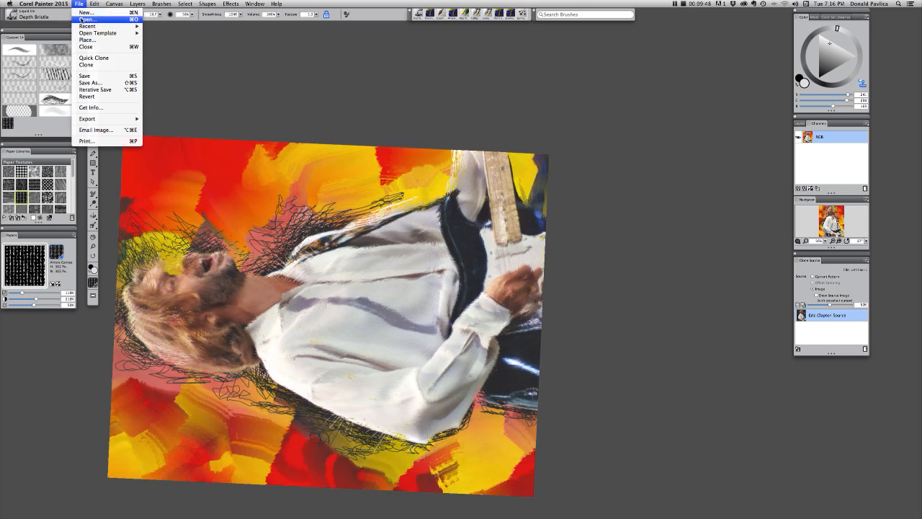
{"action": "left_click", "coordinate": [83, 19]}
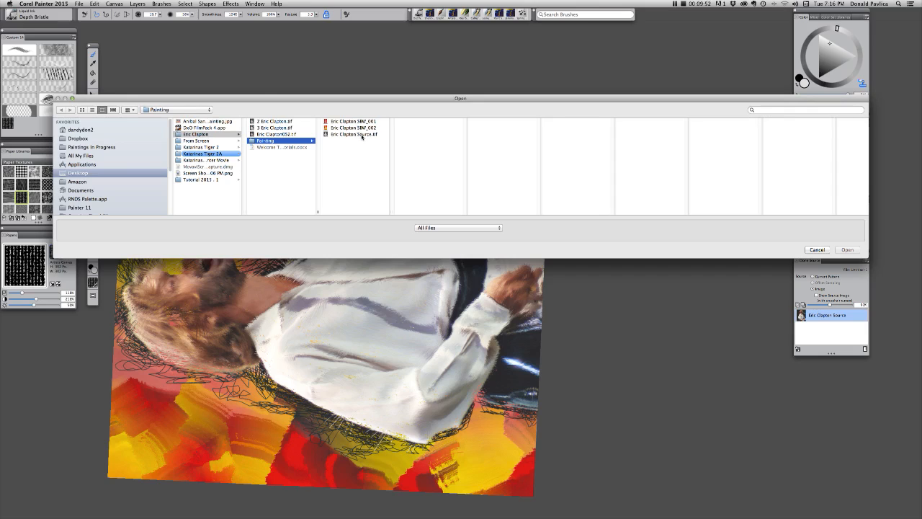
{"action": "left_click", "coordinate": [362, 135]}
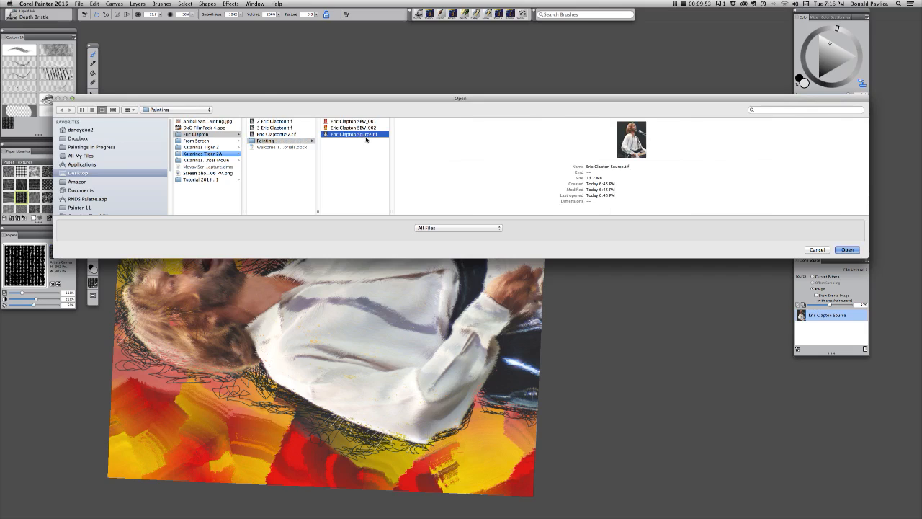
{"action": "left_click", "coordinate": [848, 250]}
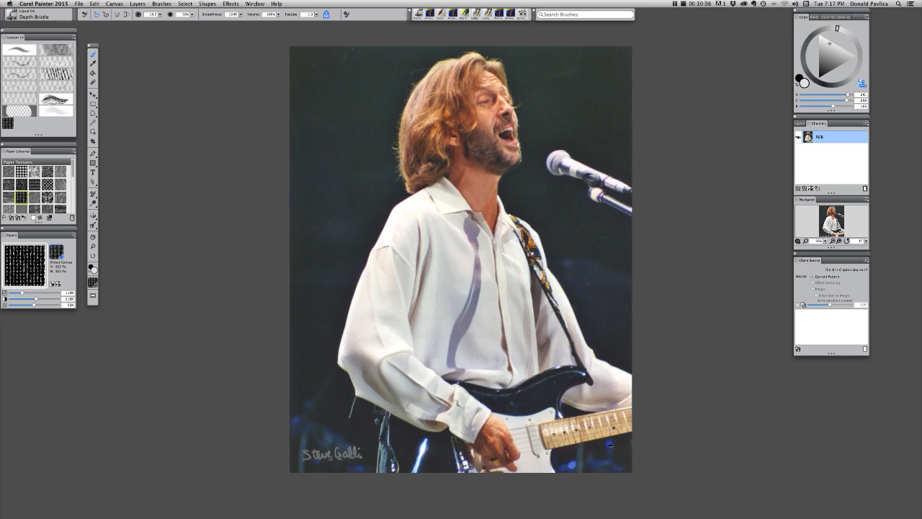
{"action": "key", "text": "super+w"}
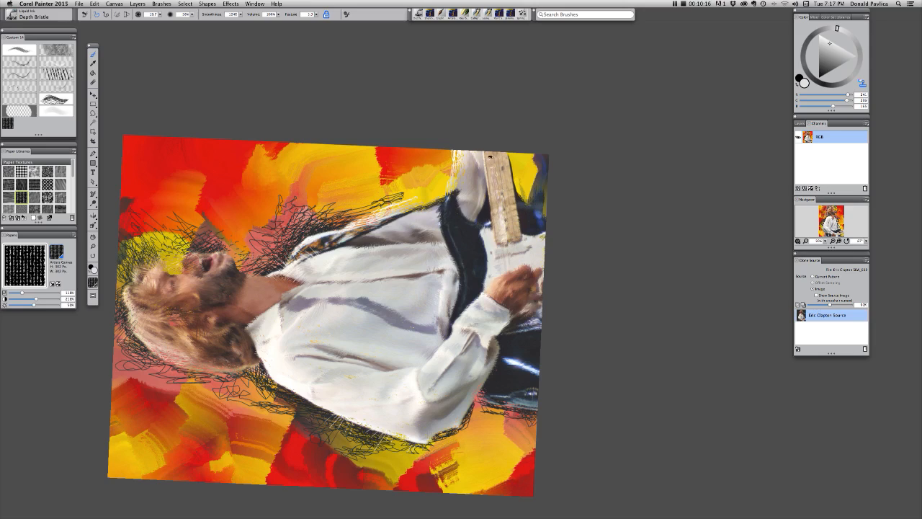
Clone more of the fretting arm's white sleeve above the guitar neck and return the canvas to its upright orientation
{"action": "mouse_move", "coordinate": [473, 182]}
{"action": "left_mouse_down"}
{"action": "mouse_move", "coordinate": [455, 167]}
{"action": "mouse_move", "coordinate": [458, 193]}
{"action": "mouse_move", "coordinate": [448, 163]}
{"action": "left_mouse_up"}
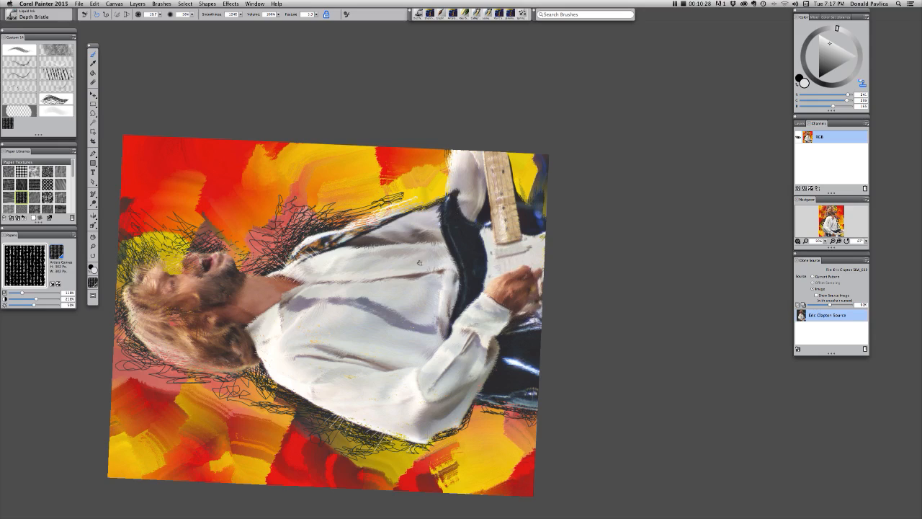
{"action": "key", "text": "super+alt+0"}
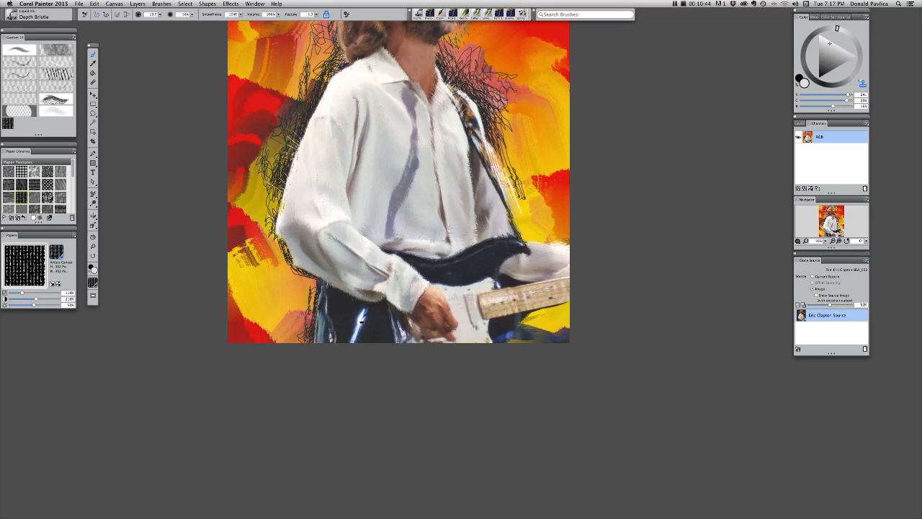
{"action": "scroll", "coordinate": [430, 204], "scroll_direction": "up", "scroll_amount": 3}
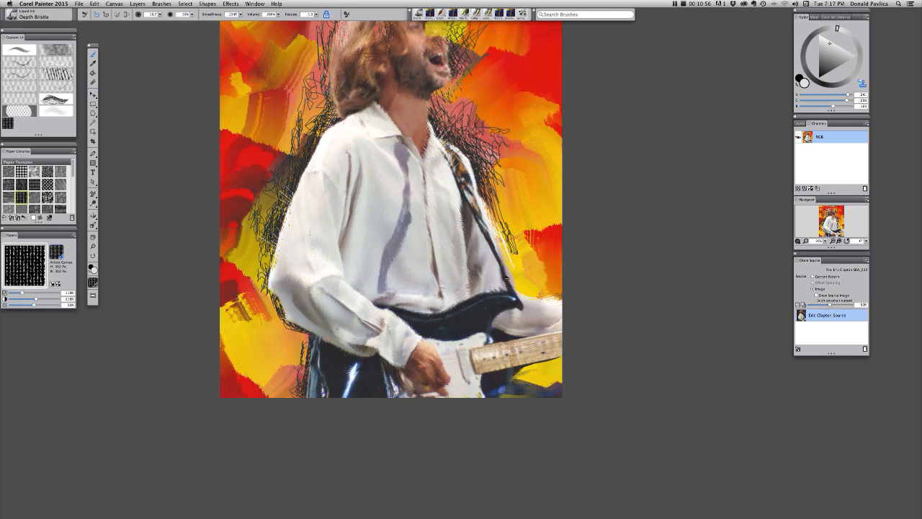
Turn on Tracing Paper again and check the brush's opacity control before continuing around the guitar and trousers
{"action": "key", "text": "super+t"}
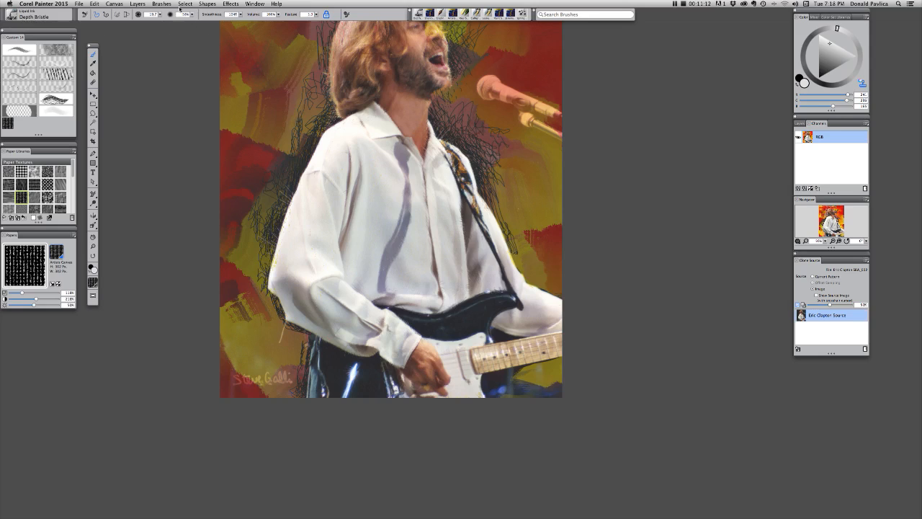
{"action": "left_click", "coordinate": [191, 15]}
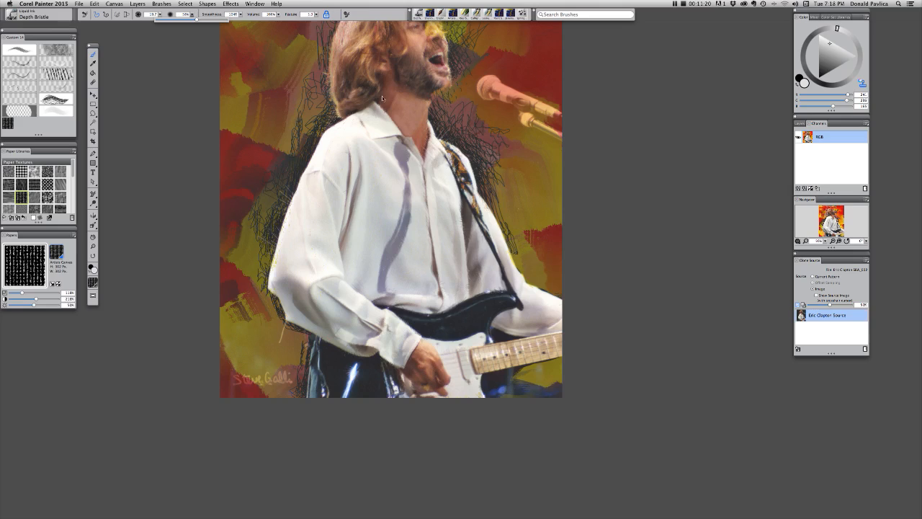
{"action": "left_click", "coordinate": [336, 332]}
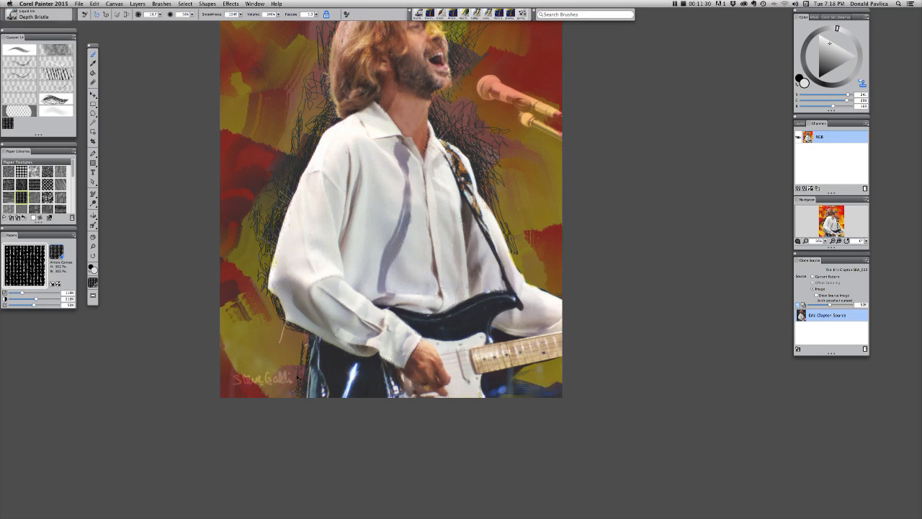
Turn off Tracing Paper and clone more of the white shirt across the chest and upper sleeve
{"action": "key", "text": "super+t"}
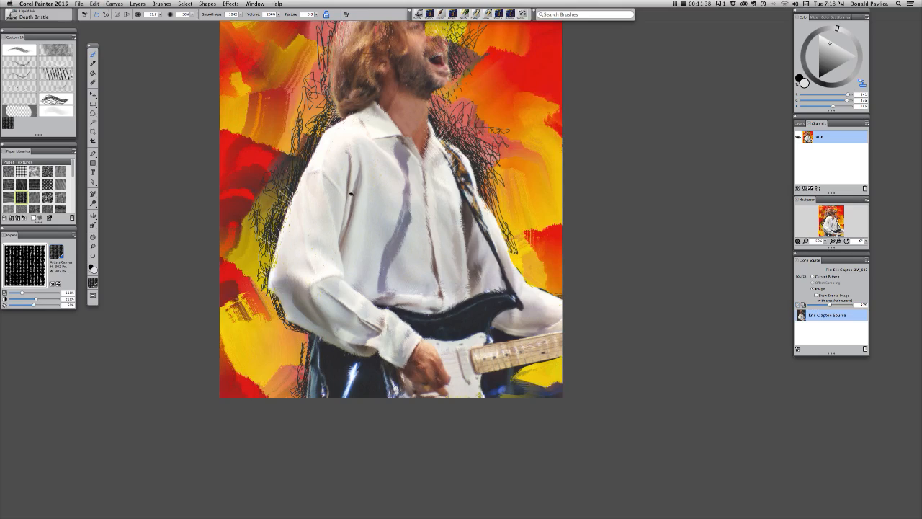
{"action": "mouse_move", "coordinate": [350, 193]}
{"action": "left_mouse_down"}
{"action": "mouse_move", "coordinate": [354, 217]}
{"action": "mouse_move", "coordinate": [399, 248]}
{"action": "mouse_move", "coordinate": [388, 274]}
{"action": "mouse_move", "coordinate": [407, 197]}
{"action": "left_mouse_up"}
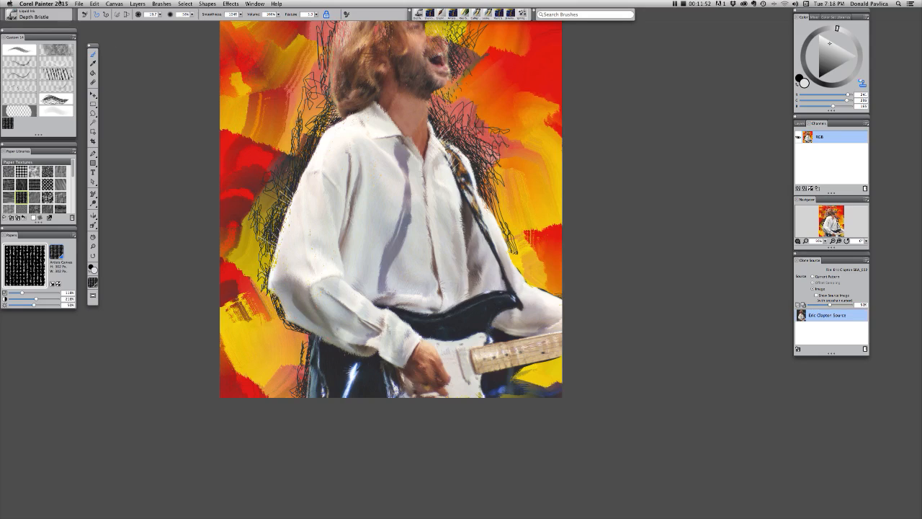
Save the painting as a new Painter RIFF version named Eric Clapton LI Depth Bristle_003 in the Painting folder
{"action": "left_click", "coordinate": [79, 4]}
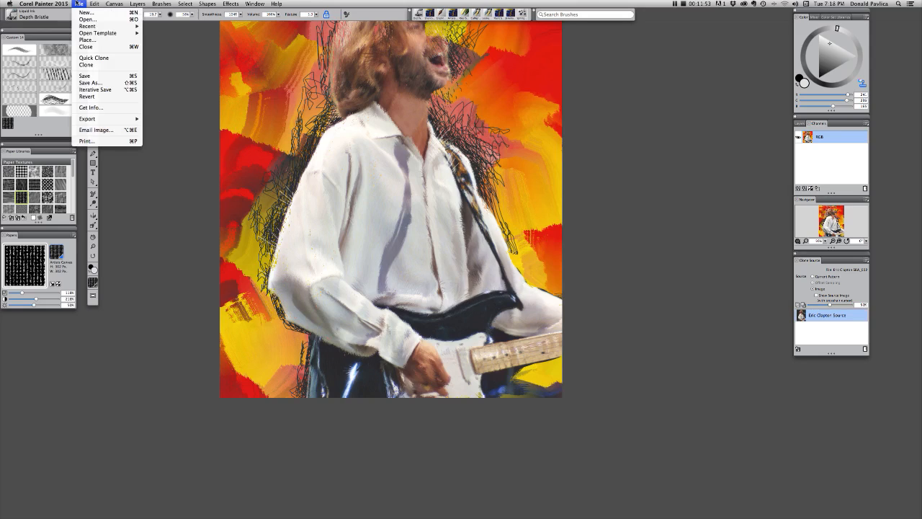
{"action": "left_click", "coordinate": [96, 83]}
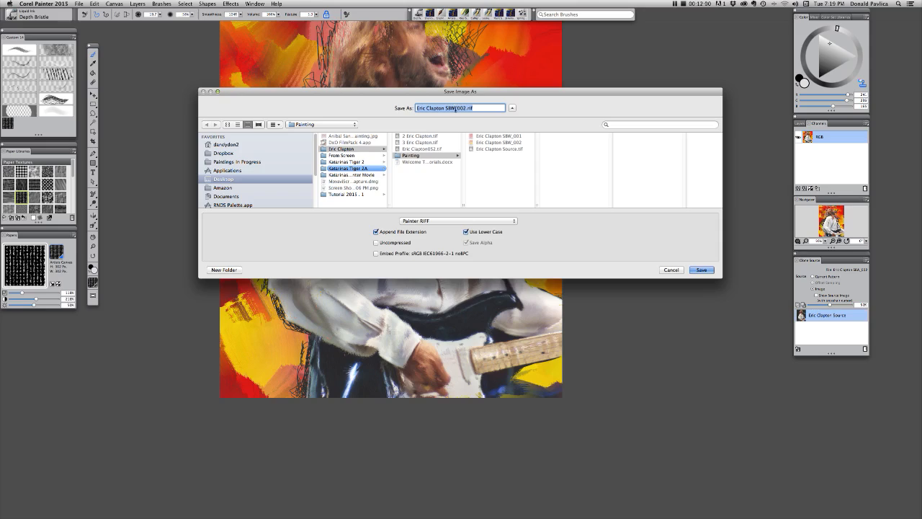
{"action": "left_click", "coordinate": [455, 108]}
{"action": "left_click_drag", "start_coordinate": [481, 108], "coordinate": [444, 108]}
{"action": "key", "text": "BackSpace"}
{"action": "type", "text": "LI"}
{"action": "type", "text": " De"}
{"action": "type", "text": "pth"}
{"action": "type", "text": " 8"}
{"action": "type", "text": "ristle"}
{"action": "type", "text": "_"}
{"action": "type", "text": "003"}
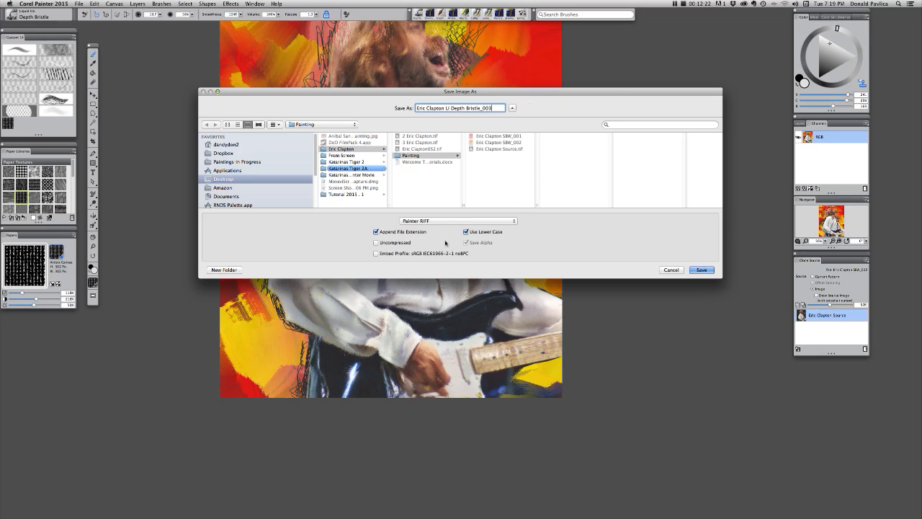
{"action": "left_click", "coordinate": [700, 270]}
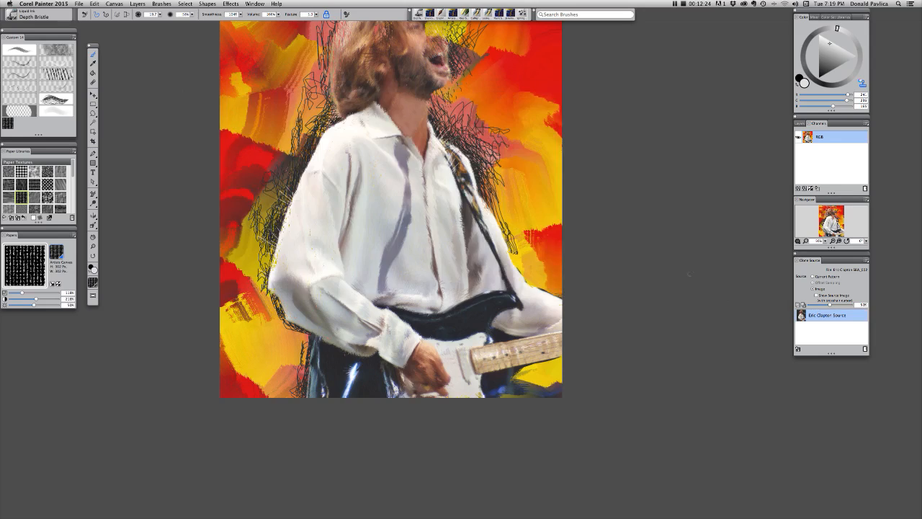
Clone the eye, nose, moustache and open mouth with Tracing Paper as a guide, and turn Tracing Paper off
{"action": "mouse_move", "coordinate": [340, 211]}
{"action": "left_mouse_down"}
{"action": "mouse_move", "coordinate": [356, 268]}
{"action": "mouse_move", "coordinate": [348, 298]}
{"action": "mouse_move", "coordinate": [344, 286]}
{"action": "left_mouse_up"}
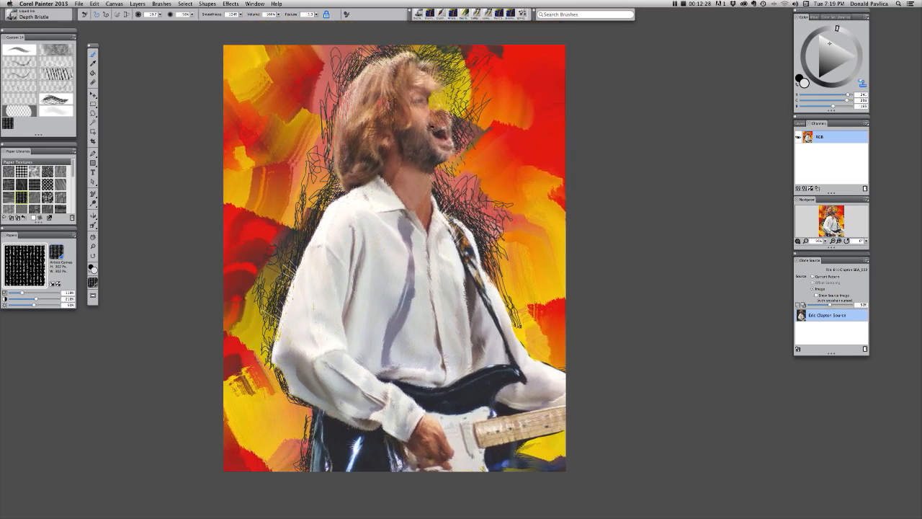
{"action": "mouse_move", "coordinate": [435, 126]}
{"action": "left_mouse_down"}
{"action": "mouse_move", "coordinate": [425, 73]}
{"action": "mouse_move", "coordinate": [377, 124]}
{"action": "mouse_move", "coordinate": [381, 138]}
{"action": "mouse_move", "coordinate": [359, 114]}
{"action": "mouse_move", "coordinate": [356, 94]}
{"action": "mouse_move", "coordinate": [353, 157]}
{"action": "mouse_move", "coordinate": [347, 132]}
{"action": "mouse_move", "coordinate": [350, 114]}
{"action": "mouse_move", "coordinate": [392, 140]}
{"action": "mouse_move", "coordinate": [382, 167]}
{"action": "mouse_move", "coordinate": [373, 157]}
{"action": "mouse_move", "coordinate": [398, 154]}
{"action": "mouse_move", "coordinate": [414, 128]}
{"action": "mouse_move", "coordinate": [438, 130]}
{"action": "left_mouse_up"}
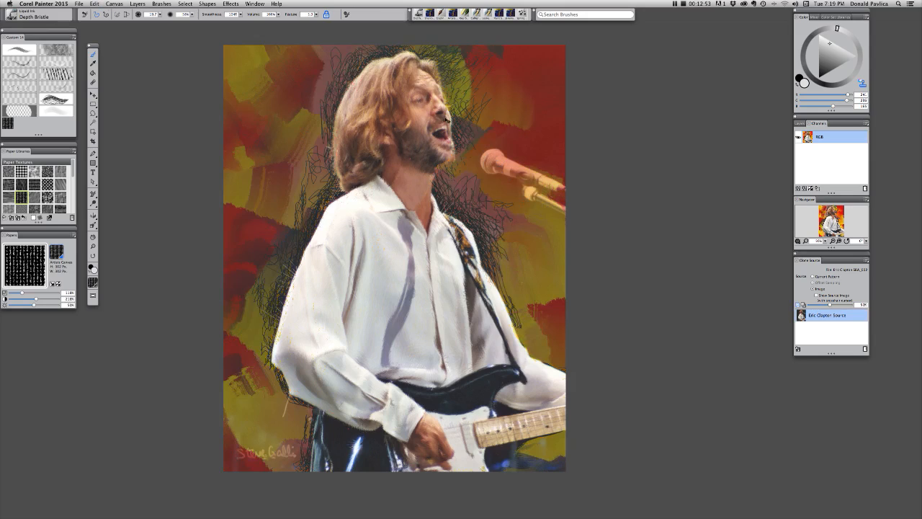
{"action": "key", "text": "super+t"}
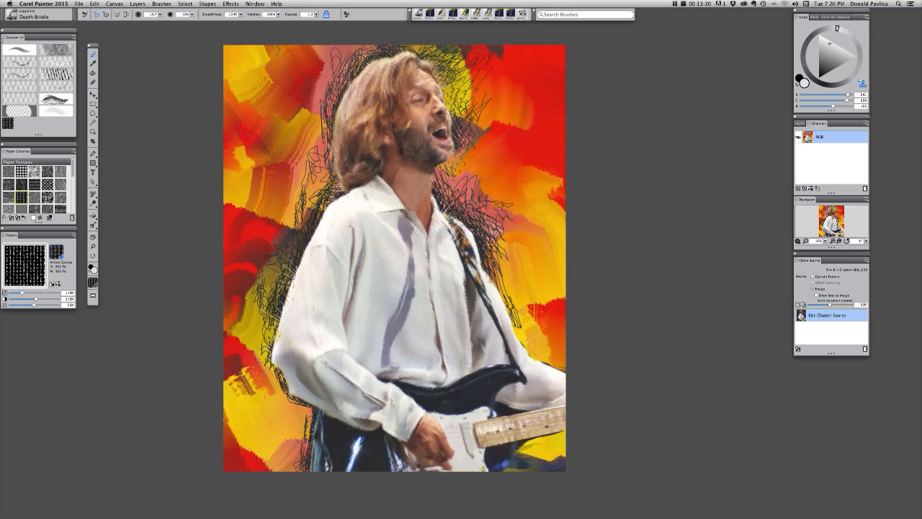
Check the saved painting versions in the Painting folder from the Save As dialog and leave it without saving
{"action": "left_click", "coordinate": [80, 3]}
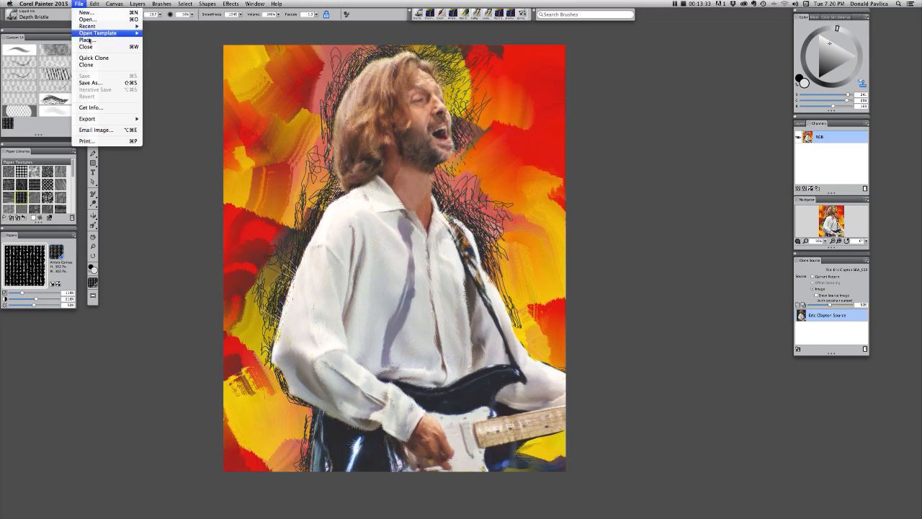
{"action": "left_click", "coordinate": [94, 83]}
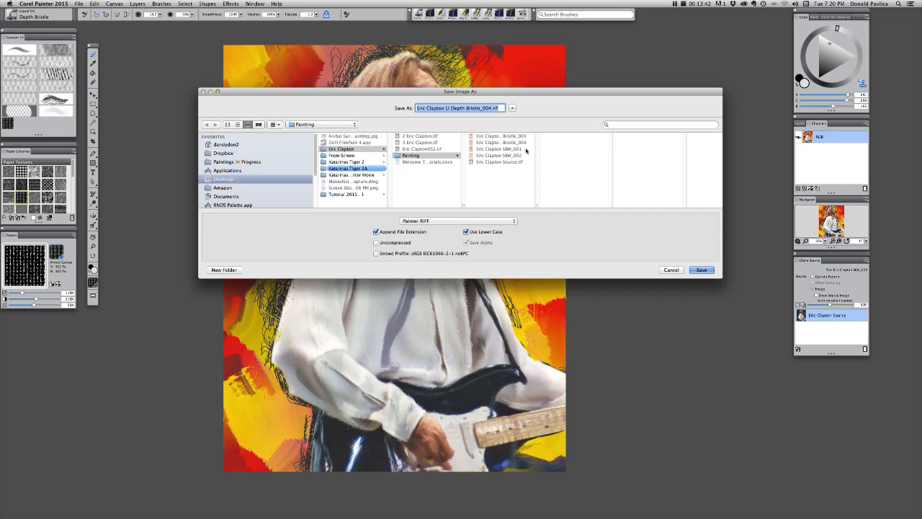
{"action": "left_click", "coordinate": [669, 270]}
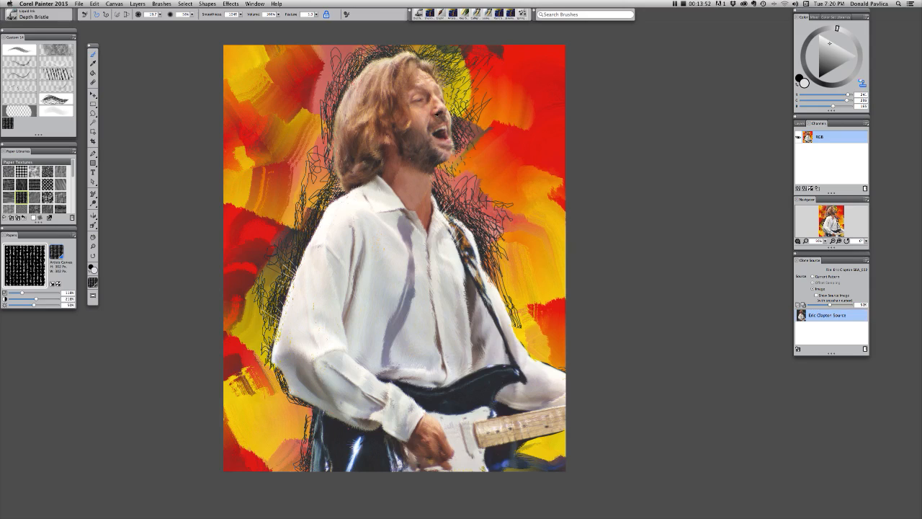
Refine the upper teeth, lower lip, chin and beard with short Depth Bristle clone strokes at close zoom
{"action": "key", "text": "super+plus"}
{"action": "scroll", "coordinate": [358, 250], "scroll_direction": "up", "scroll_amount": 10}
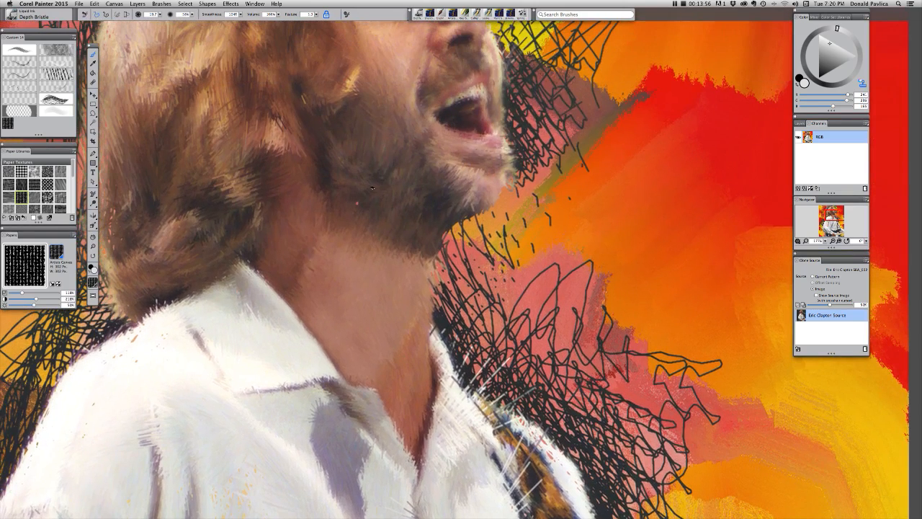
{"action": "mouse_move", "coordinate": [225, 130]}
{"action": "left_mouse_down"}
{"action": "mouse_move", "coordinate": [250, 145]}
{"action": "mouse_move", "coordinate": [275, 123]}
{"action": "mouse_move", "coordinate": [281, 151]}
{"action": "mouse_move", "coordinate": [202, 238]}
{"action": "left_mouse_up"}
{"action": "scroll", "coordinate": [398, 157], "scroll_direction": "up", "scroll_amount": 3}
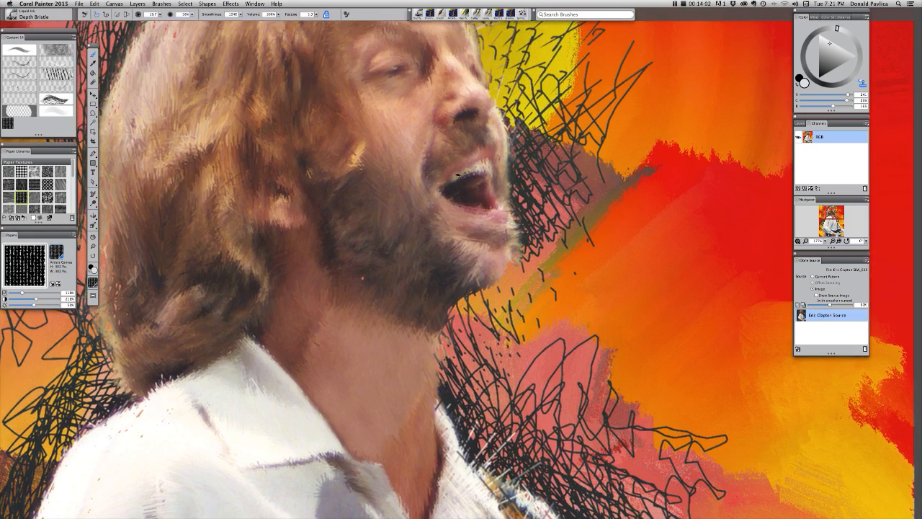
{"action": "mouse_move", "coordinate": [458, 174]}
{"action": "left_mouse_down"}
{"action": "mouse_move", "coordinate": [488, 169]}
{"action": "mouse_move", "coordinate": [480, 171]}
{"action": "left_mouse_up"}
{"action": "mouse_move", "coordinate": [485, 214]}
{"action": "left_mouse_down"}
{"action": "mouse_move", "coordinate": [471, 214]}
{"action": "mouse_move", "coordinate": [504, 219]}
{"action": "left_mouse_up"}
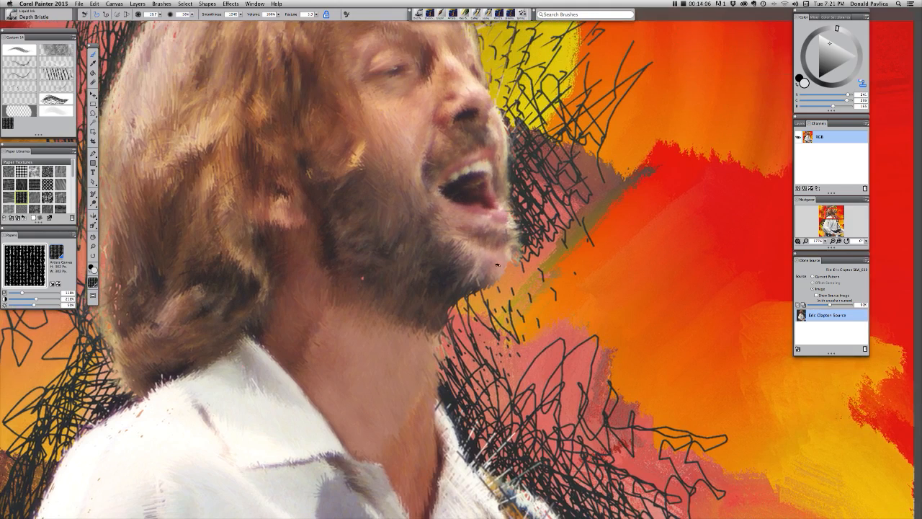
{"action": "left_click_drag", "start_coordinate": [500, 273], "coordinate": [439, 238]}
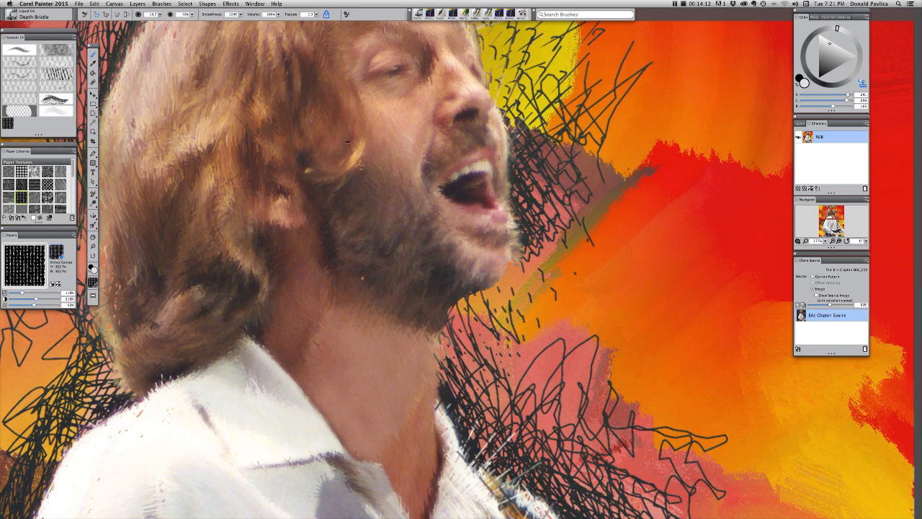
Refine the forehead, eye, ear and long hair with clone strokes and compare them against the source using Tracing Paper
{"action": "scroll", "coordinate": [303, 124], "scroll_direction": "up", "scroll_amount": 5}
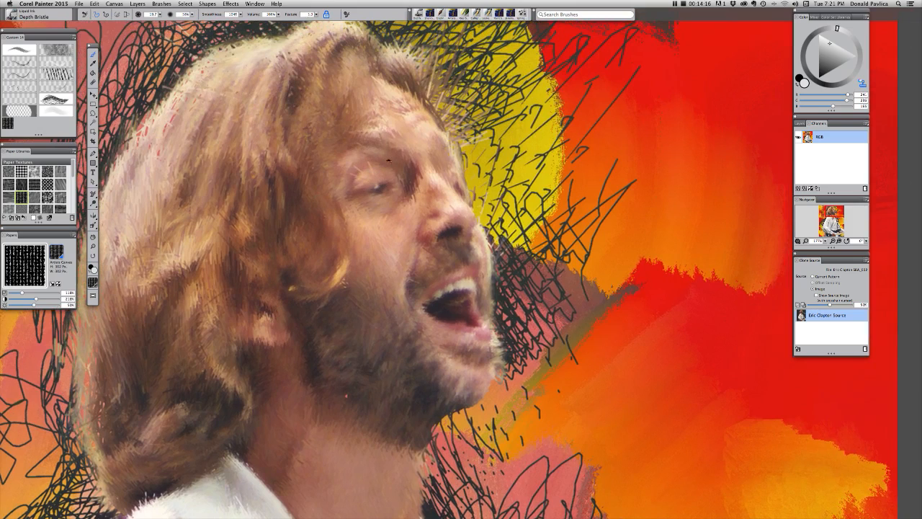
{"action": "left_click_drag", "start_coordinate": [395, 104], "coordinate": [419, 119]}
{"action": "left_click_drag", "start_coordinate": [422, 177], "coordinate": [416, 192]}
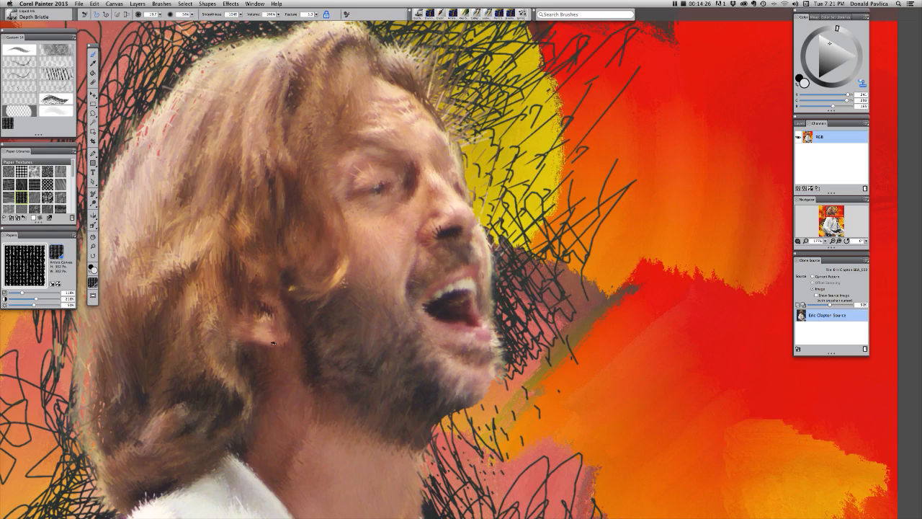
{"action": "mouse_move", "coordinate": [272, 326]}
{"action": "left_mouse_down"}
{"action": "mouse_move", "coordinate": [222, 245]}
{"action": "mouse_move", "coordinate": [209, 259]}
{"action": "mouse_move", "coordinate": [213, 274]}
{"action": "left_mouse_up"}
{"action": "mouse_move", "coordinate": [237, 85]}
{"action": "left_mouse_down"}
{"action": "mouse_move", "coordinate": [215, 105]}
{"action": "mouse_move", "coordinate": [185, 189]}
{"action": "mouse_move", "coordinate": [155, 238]}
{"action": "mouse_move", "coordinate": [187, 262]}
{"action": "mouse_move", "coordinate": [162, 304]}
{"action": "left_mouse_up"}
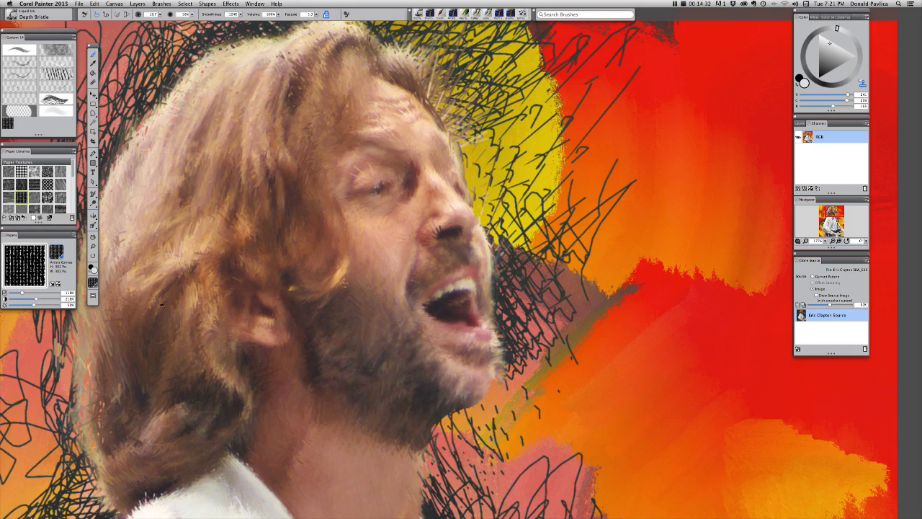
{"action": "key", "text": "super+t"}
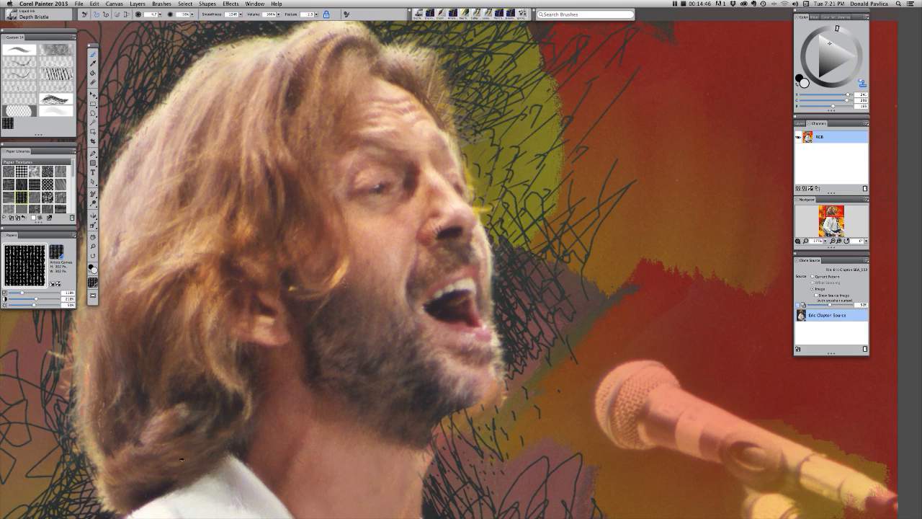
{"action": "key", "text": "super+t"}
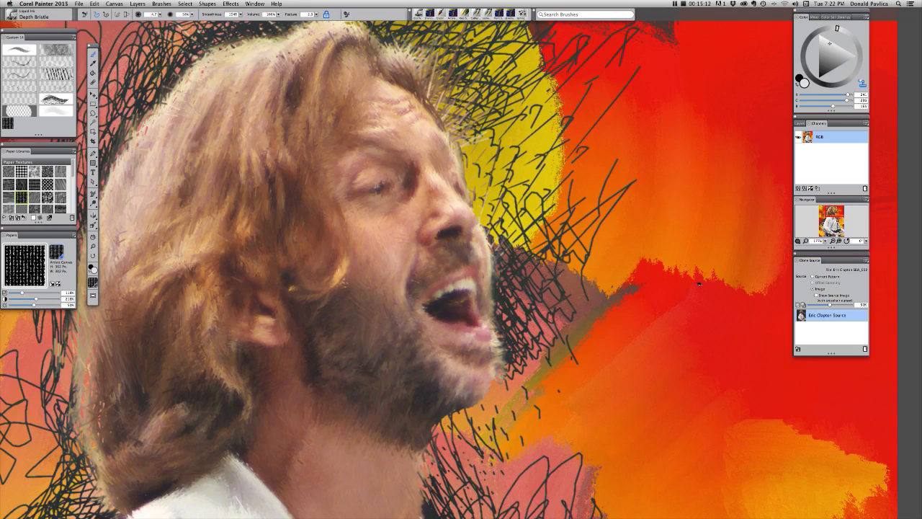
Add a new layer above the Liquid Ink layer and choose the Real Soft Chalk brush
{"action": "left_click", "coordinate": [799, 123]}
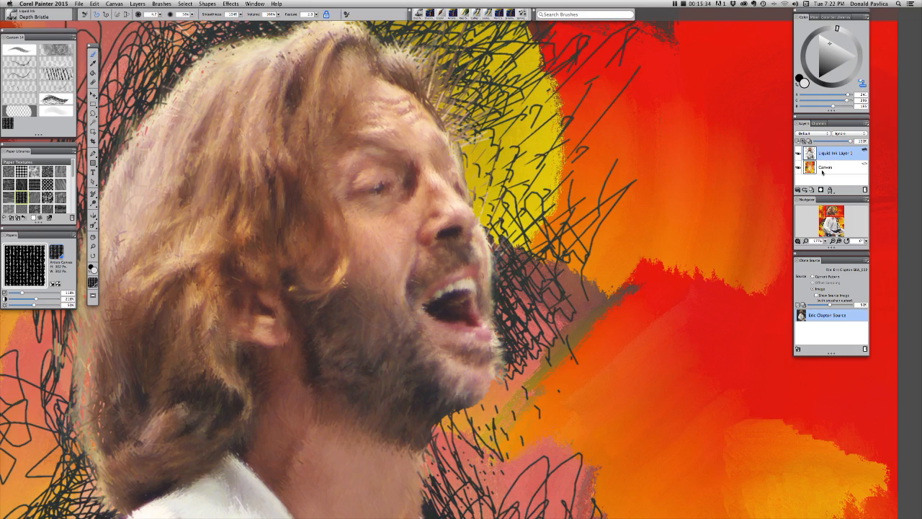
{"action": "left_click", "coordinate": [811, 191]}
{"action": "left_click", "coordinate": [811, 188]}
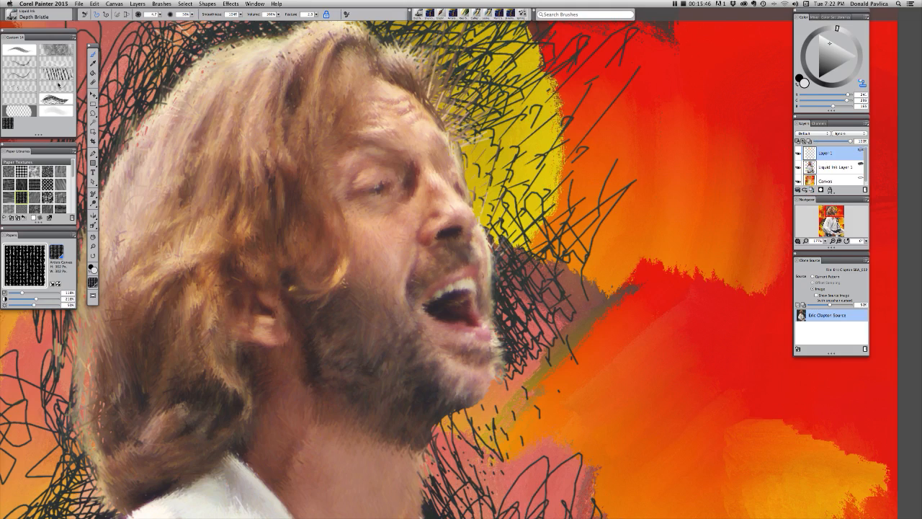
{"action": "left_click", "coordinate": [18, 51]}
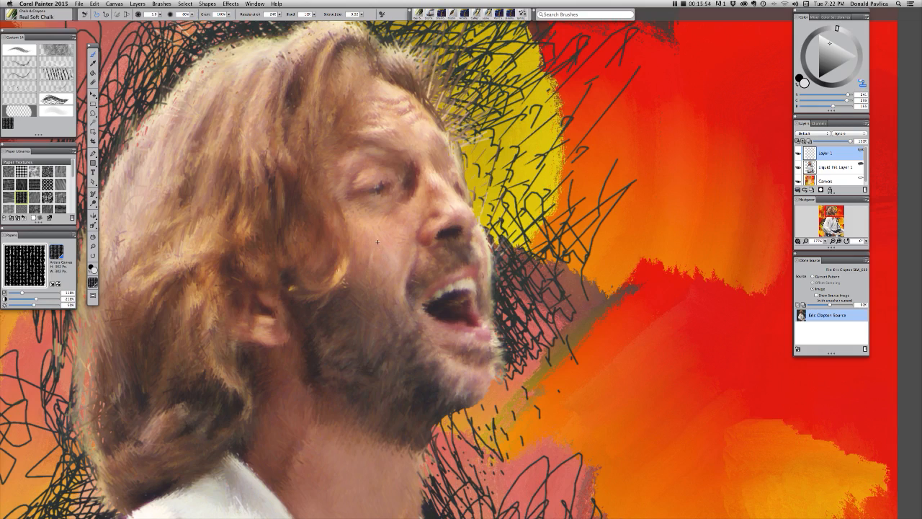
Paint broad Real Soft Chalk dabs over the cheek, temple, brow and forehead on the new layer
{"action": "left_click_drag", "start_coordinate": [378, 242], "coordinate": [377, 243]}
{"action": "mouse_move", "coordinate": [396, 264]}
{"action": "left_mouse_down"}
{"action": "mouse_move", "coordinate": [372, 275]}
{"action": "mouse_move", "coordinate": [358, 268]}
{"action": "mouse_move", "coordinate": [352, 218]}
{"action": "mouse_move", "coordinate": [380, 213]}
{"action": "mouse_move", "coordinate": [397, 226]}
{"action": "mouse_move", "coordinate": [398, 217]}
{"action": "mouse_move", "coordinate": [382, 234]}
{"action": "mouse_move", "coordinate": [339, 228]}
{"action": "mouse_move", "coordinate": [350, 274]}
{"action": "left_mouse_up"}
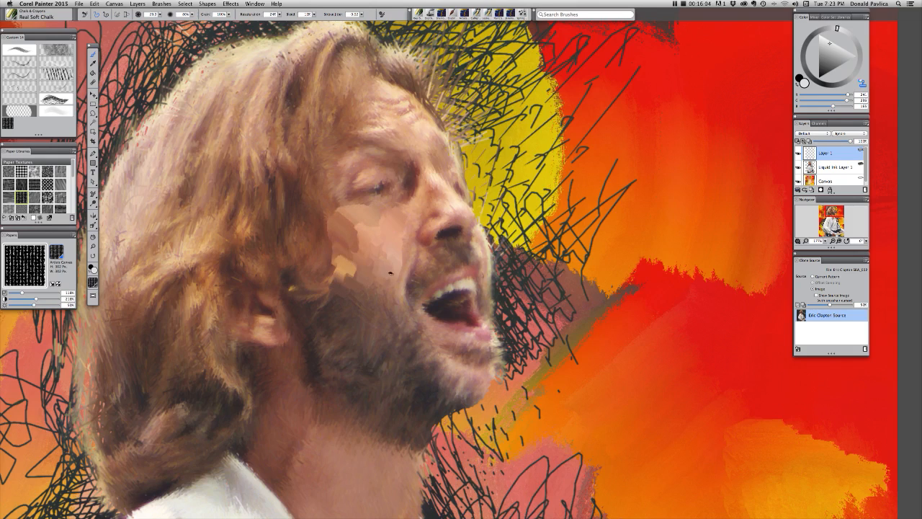
{"action": "mouse_move", "coordinate": [336, 185]}
{"action": "left_mouse_down"}
{"action": "mouse_move", "coordinate": [333, 213]}
{"action": "mouse_move", "coordinate": [319, 163]}
{"action": "mouse_move", "coordinate": [342, 156]}
{"action": "mouse_move", "coordinate": [331, 183]}
{"action": "mouse_move", "coordinate": [369, 97]}
{"action": "mouse_move", "coordinate": [356, 126]}
{"action": "mouse_move", "coordinate": [355, 106]}
{"action": "mouse_move", "coordinate": [397, 97]}
{"action": "mouse_move", "coordinate": [369, 106]}
{"action": "mouse_move", "coordinate": [386, 109]}
{"action": "mouse_move", "coordinate": [378, 129]}
{"action": "mouse_move", "coordinate": [388, 134]}
{"action": "mouse_move", "coordinate": [346, 170]}
{"action": "mouse_move", "coordinate": [380, 146]}
{"action": "mouse_move", "coordinate": [414, 144]}
{"action": "mouse_move", "coordinate": [424, 110]}
{"action": "mouse_move", "coordinate": [432, 123]}
{"action": "mouse_move", "coordinate": [416, 152]}
{"action": "left_mouse_up"}
{"action": "mouse_move", "coordinate": [345, 168]}
{"action": "left_mouse_down"}
{"action": "mouse_move", "coordinate": [335, 168]}
{"action": "mouse_move", "coordinate": [323, 209]}
{"action": "left_mouse_up"}
{"action": "mouse_move", "coordinate": [350, 262]}
{"action": "left_mouse_down"}
{"action": "mouse_move", "coordinate": [325, 251]}
{"action": "mouse_move", "coordinate": [337, 261]}
{"action": "mouse_move", "coordinate": [353, 242]}
{"action": "mouse_move", "coordinate": [352, 281]}
{"action": "mouse_move", "coordinate": [351, 247]}
{"action": "mouse_move", "coordinate": [385, 211]}
{"action": "mouse_move", "coordinate": [365, 235]}
{"action": "mouse_move", "coordinate": [338, 223]}
{"action": "mouse_move", "coordinate": [339, 245]}
{"action": "mouse_move", "coordinate": [360, 263]}
{"action": "left_mouse_up"}
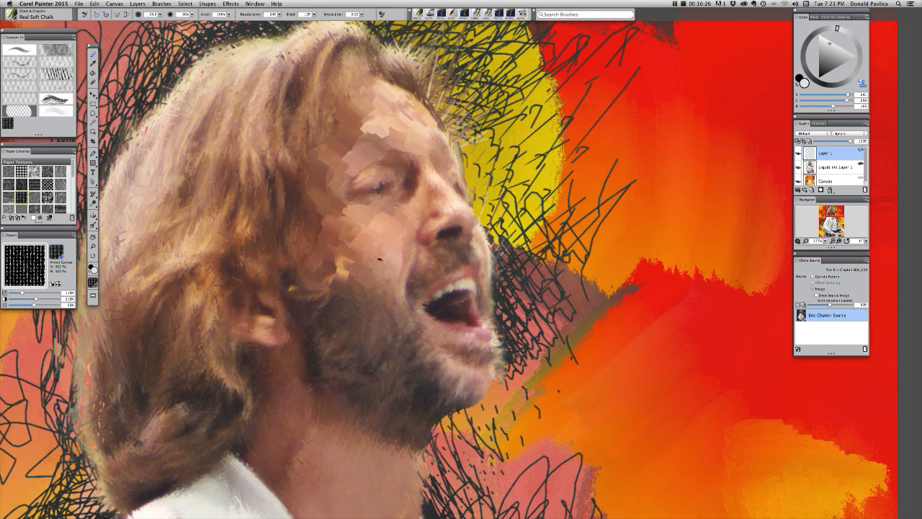
Extend the chalk dabs over the hairline, eye, inner cheek, curl beside the beard and nose
{"action": "mouse_move", "coordinate": [314, 244]}
{"action": "left_mouse_down"}
{"action": "mouse_move", "coordinate": [327, 281]}
{"action": "mouse_move", "coordinate": [335, 278]}
{"action": "mouse_move", "coordinate": [338, 238]}
{"action": "left_mouse_up"}
{"action": "left_click_drag", "start_coordinate": [373, 174], "coordinate": [342, 187]}
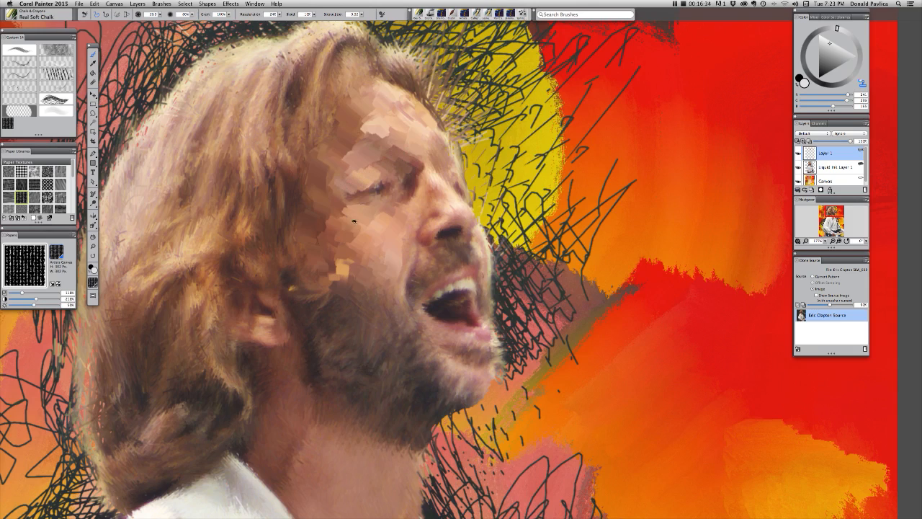
{"action": "mouse_move", "coordinate": [355, 222]}
{"action": "left_mouse_down"}
{"action": "mouse_move", "coordinate": [414, 203]}
{"action": "mouse_move", "coordinate": [413, 175]}
{"action": "mouse_move", "coordinate": [396, 203]}
{"action": "left_mouse_up"}
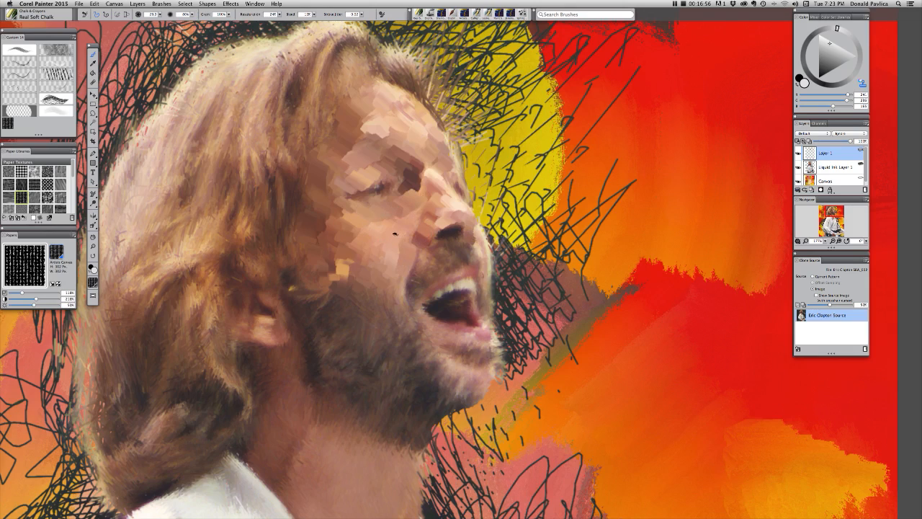
{"action": "mouse_move", "coordinate": [347, 272]}
{"action": "left_mouse_down"}
{"action": "mouse_move", "coordinate": [337, 281]}
{"action": "mouse_move", "coordinate": [350, 275]}
{"action": "left_mouse_up"}
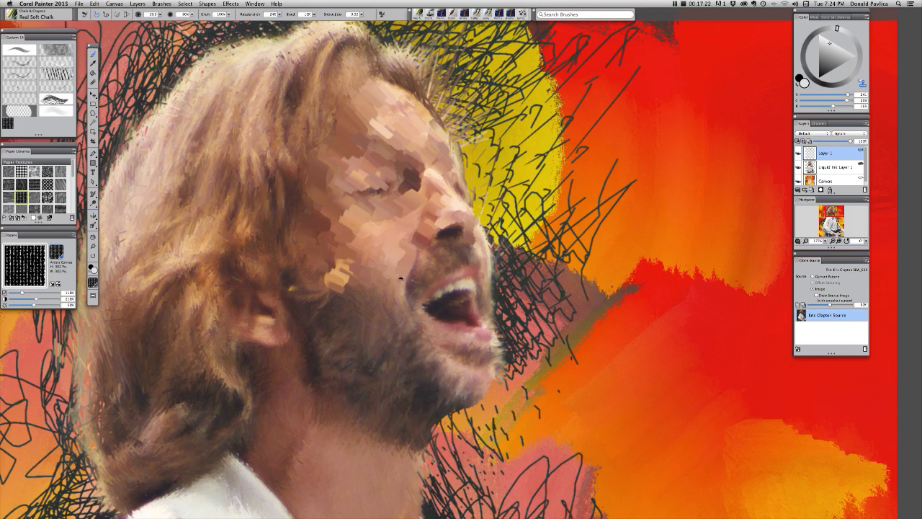
{"action": "left_click_drag", "start_coordinate": [449, 220], "coordinate": [436, 233]}
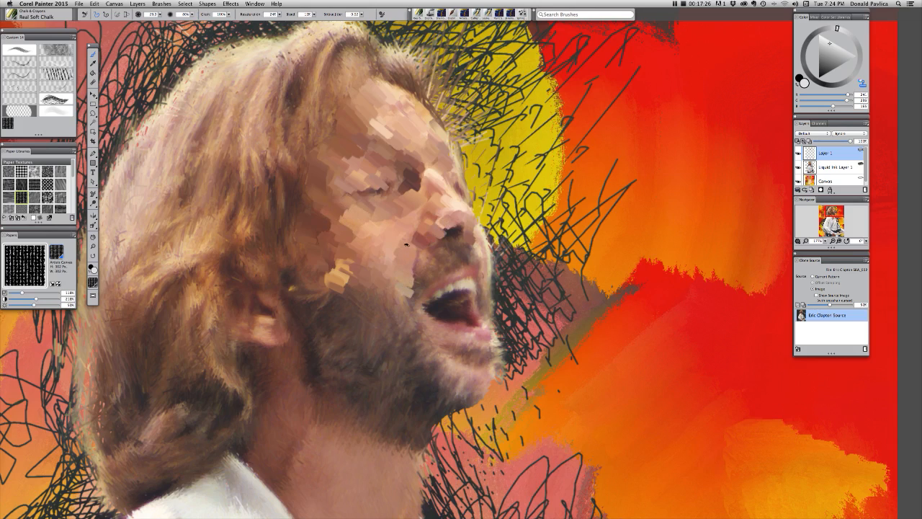
Paint chalk dabs over the neck from below the ear down into the open collar, setting the brush size to 23
{"action": "left_click_drag", "start_coordinate": [328, 342], "coordinate": [338, 152]}
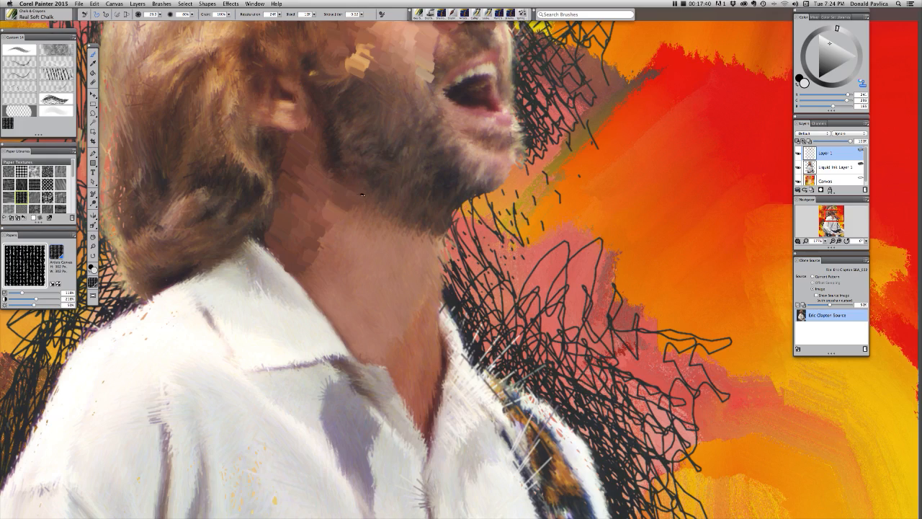
{"action": "mouse_move", "coordinate": [348, 225]}
{"action": "left_mouse_down"}
{"action": "mouse_move", "coordinate": [351, 247]}
{"action": "mouse_move", "coordinate": [333, 240]}
{"action": "mouse_move", "coordinate": [313, 281]}
{"action": "mouse_move", "coordinate": [319, 289]}
{"action": "mouse_move", "coordinate": [310, 285]}
{"action": "mouse_move", "coordinate": [329, 291]}
{"action": "mouse_move", "coordinate": [345, 261]}
{"action": "left_mouse_up"}
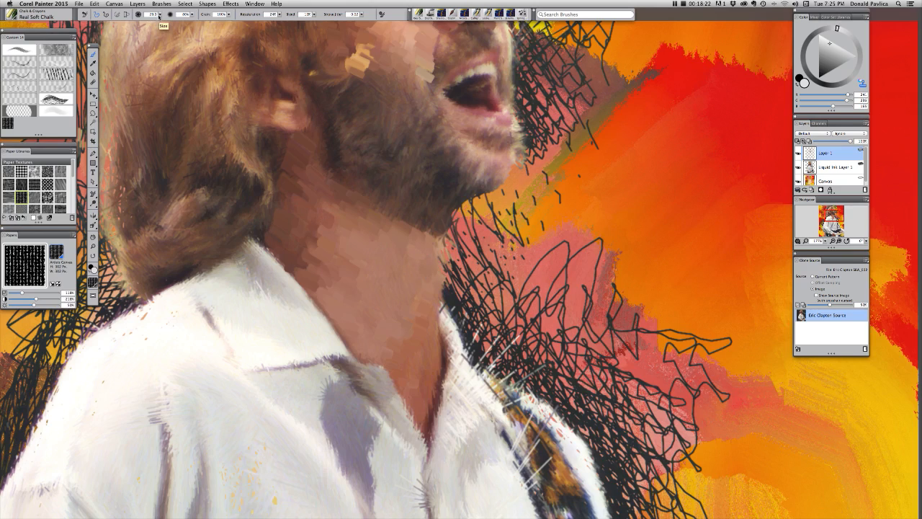
{"action": "left_click_drag", "start_coordinate": [160, 14], "coordinate": [169, 19]}
{"action": "type", "text": "23"}
{"action": "key", "text": "Return"}
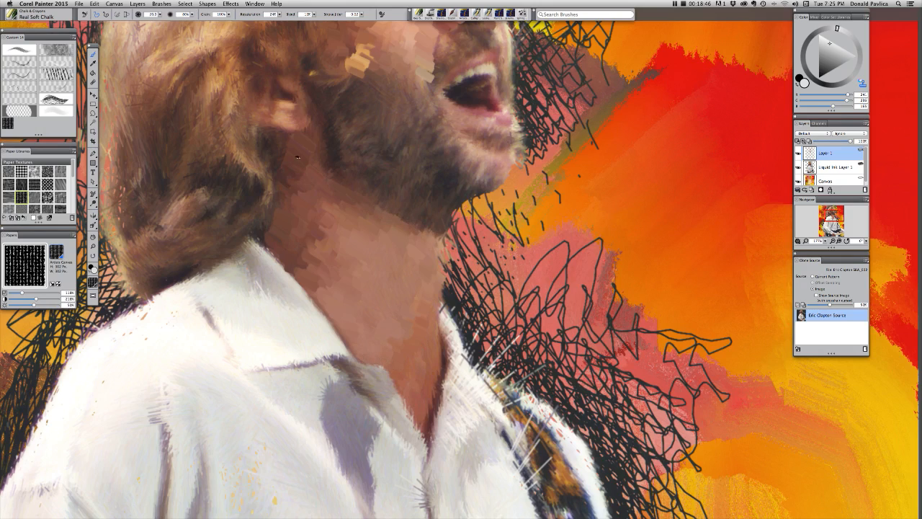
Add chalk dabs to the ear and rework the golden curl of hair at the beard's upper edge
{"action": "mouse_move", "coordinate": [281, 115]}
{"action": "left_mouse_down"}
{"action": "mouse_move", "coordinate": [303, 117]}
{"action": "mouse_move", "coordinate": [295, 126]}
{"action": "mouse_move", "coordinate": [284, 123]}
{"action": "mouse_move", "coordinate": [305, 107]}
{"action": "mouse_move", "coordinate": [279, 132]}
{"action": "mouse_move", "coordinate": [272, 124]}
{"action": "mouse_move", "coordinate": [274, 113]}
{"action": "mouse_move", "coordinate": [300, 135]}
{"action": "left_mouse_up"}
{"action": "scroll", "coordinate": [326, 199], "scroll_direction": "up", "scroll_amount": 4}
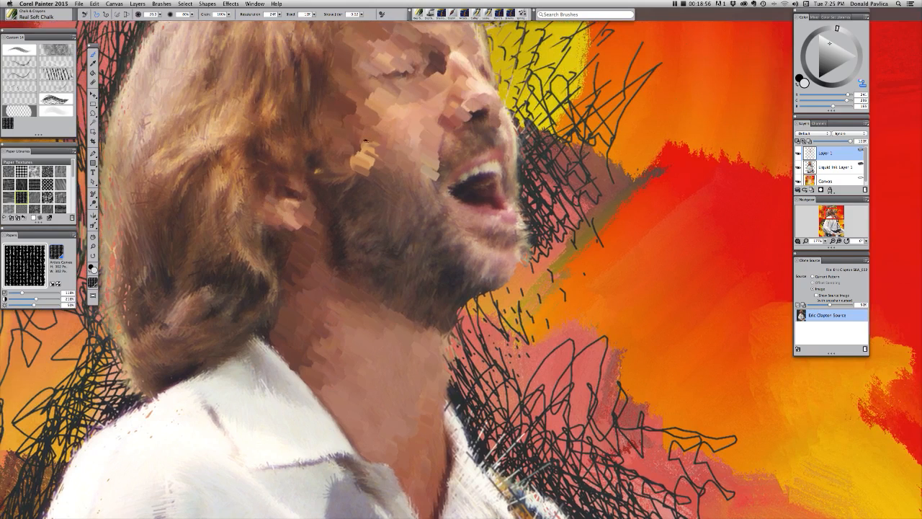
{"action": "mouse_move", "coordinate": [366, 144]}
{"action": "left_mouse_down"}
{"action": "mouse_move", "coordinate": [370, 161]}
{"action": "mouse_move", "coordinate": [365, 146]}
{"action": "left_mouse_up"}
{"action": "scroll", "coordinate": [394, 194], "scroll_direction": "up", "scroll_amount": 1}
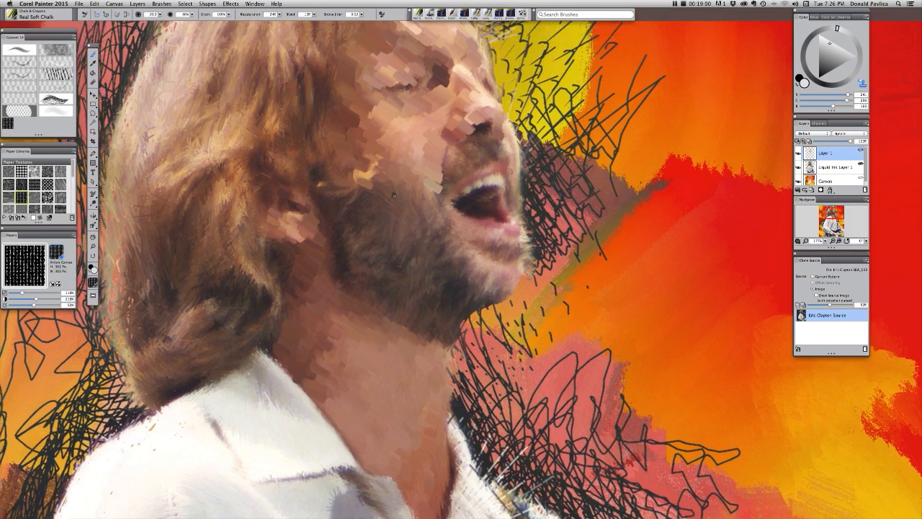
Paint Real Soft Chalk dabs around the nostril and the underside of the nose
{"action": "scroll", "coordinate": [394, 195], "scroll_direction": "up", "scroll_amount": 5}
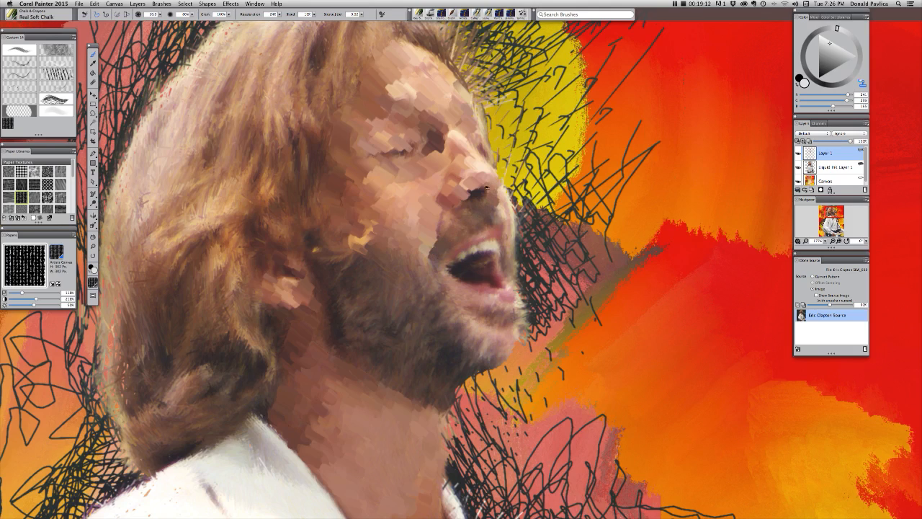
{"action": "mouse_move", "coordinate": [477, 194]}
{"action": "left_mouse_down"}
{"action": "mouse_move", "coordinate": [487, 199]}
{"action": "mouse_move", "coordinate": [471, 189]}
{"action": "mouse_move", "coordinate": [462, 197]}
{"action": "mouse_move", "coordinate": [477, 184]}
{"action": "mouse_move", "coordinate": [458, 199]}
{"action": "mouse_move", "coordinate": [486, 196]}
{"action": "mouse_move", "coordinate": [481, 187]}
{"action": "mouse_move", "coordinate": [463, 199]}
{"action": "left_mouse_up"}
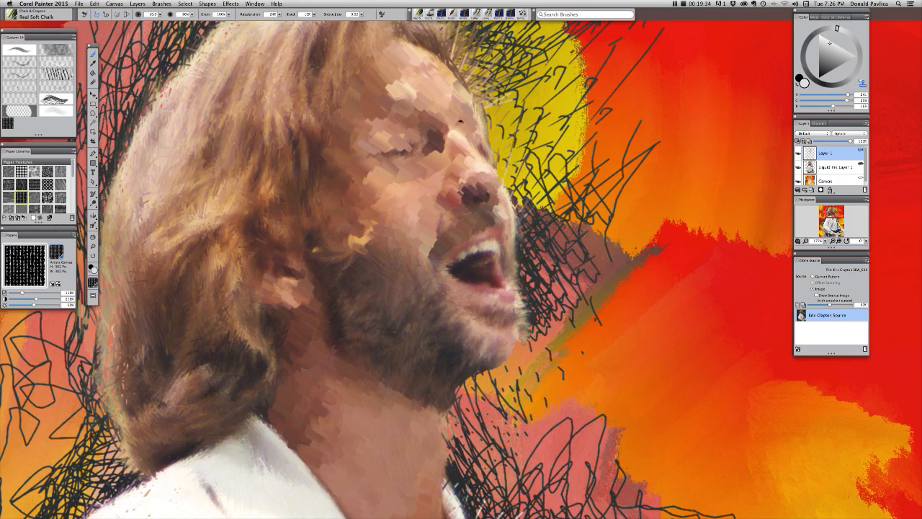
Paint Real Soft Chalk dabs over the back of the strumming hand, from the shirt cuff down to the fingers
{"action": "scroll", "coordinate": [400, 349], "scroll_direction": "down", "scroll_amount": 10}
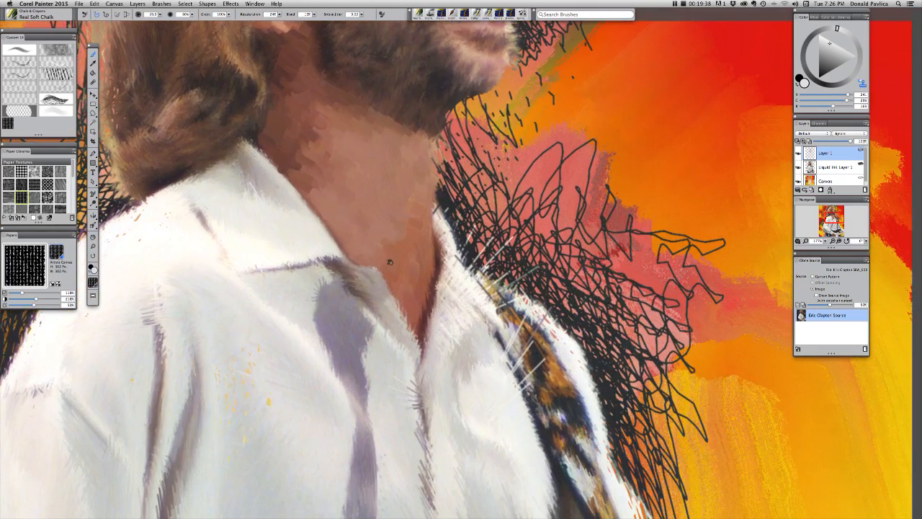
{"action": "scroll", "coordinate": [390, 263], "scroll_direction": "down", "scroll_amount": 10}
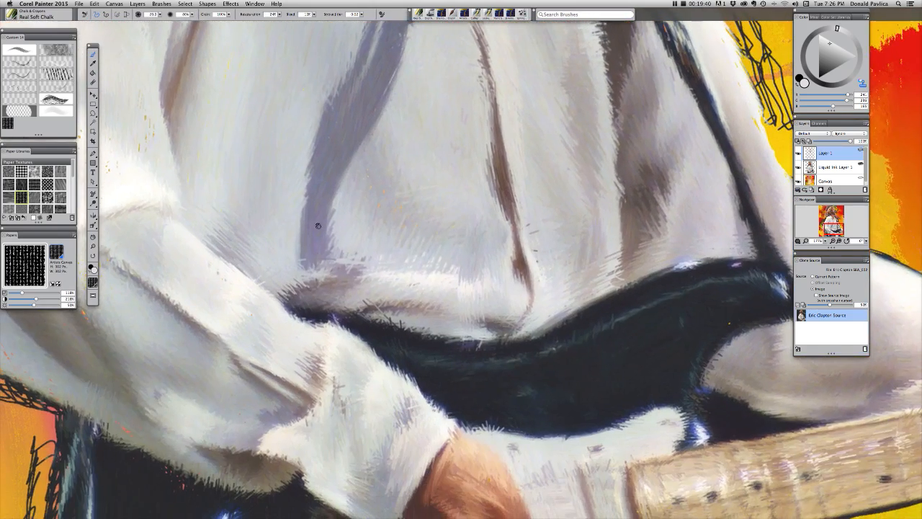
{"action": "scroll", "coordinate": [317, 226], "scroll_direction": "down", "scroll_amount": 10}
{"action": "scroll", "coordinate": [317, 225], "scroll_direction": "right", "scroll_amount": 5}
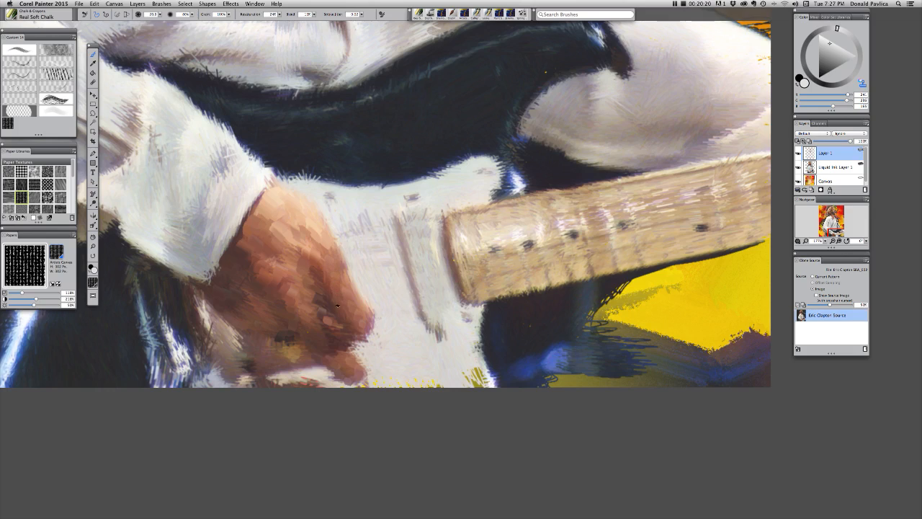
{"action": "scroll", "coordinate": [261, 283], "scroll_direction": "down", "scroll_amount": 5}
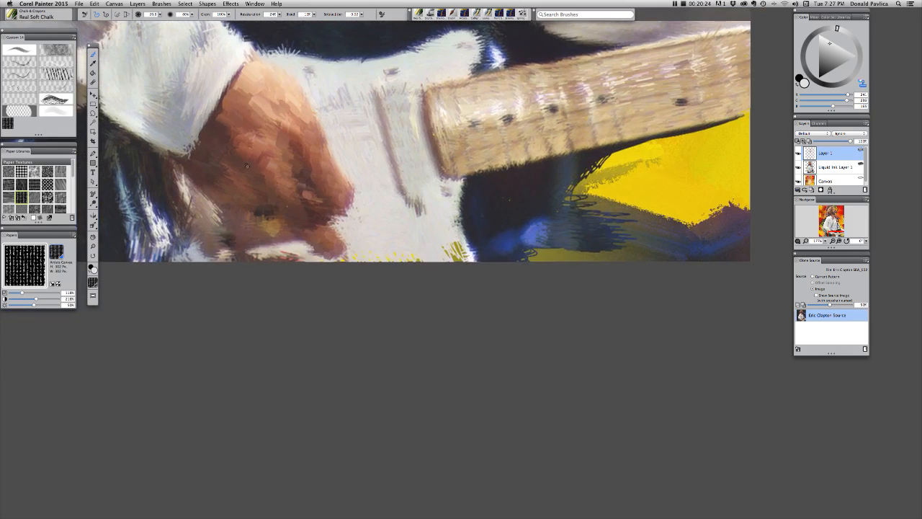
{"action": "scroll", "coordinate": [228, 137], "scroll_direction": "up", "scroll_amount": 6}
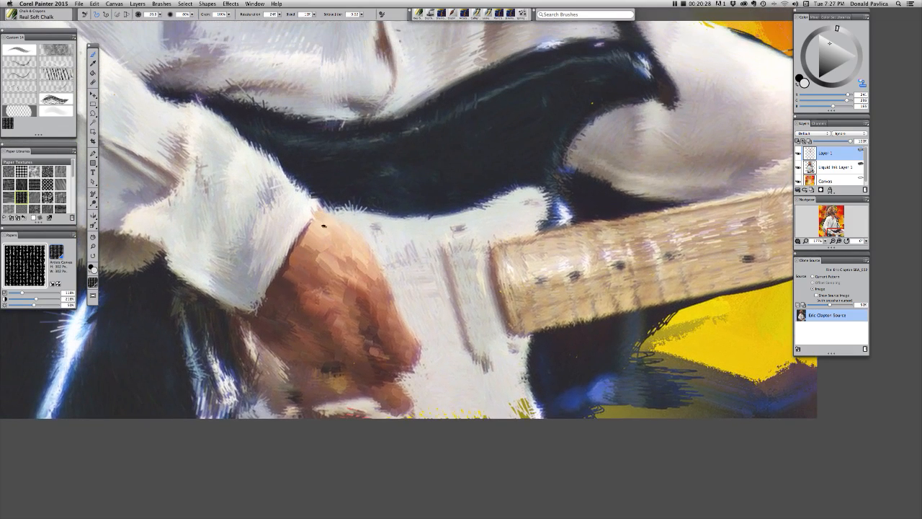
Paint chalk dabs along the upper edge of the guitar's white pickguard where it meets the black body
{"action": "left_click_drag", "start_coordinate": [634, 149], "coordinate": [276, 180]}
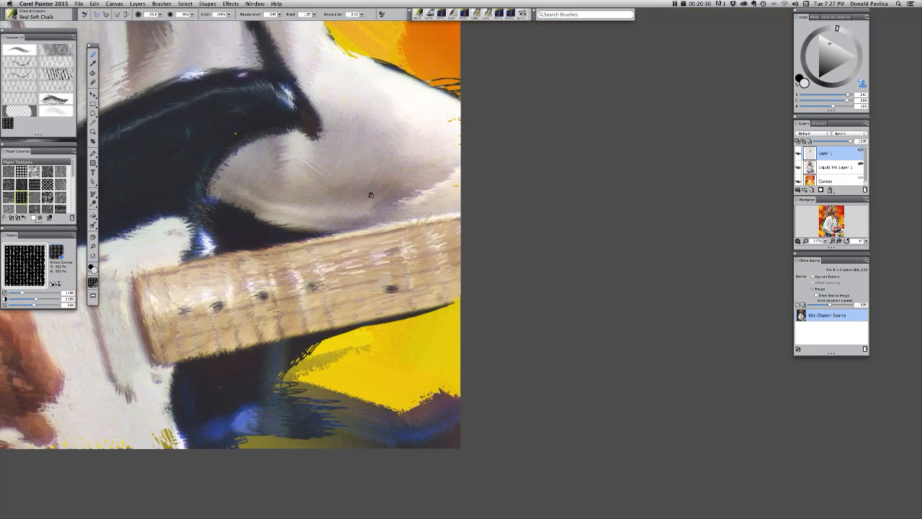
{"action": "left_click_drag", "start_coordinate": [371, 195], "coordinate": [719, 123]}
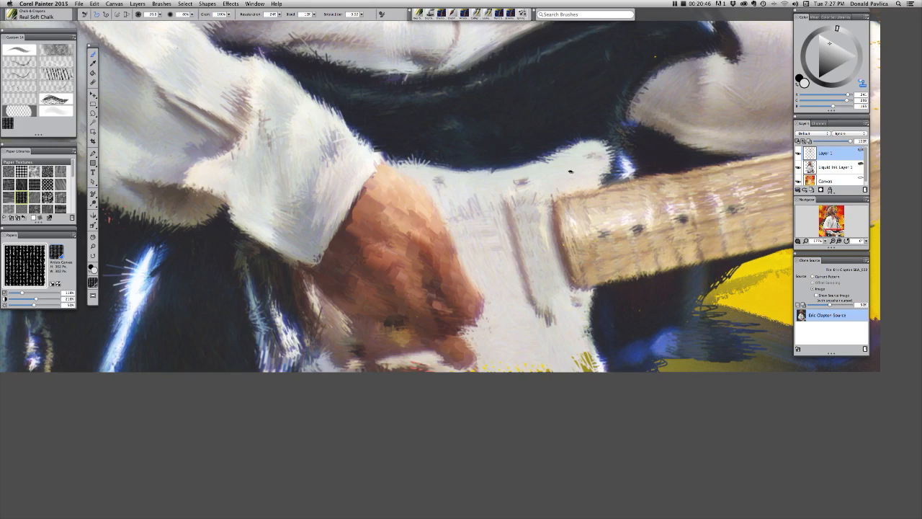
{"action": "left_click_drag", "start_coordinate": [597, 223], "coordinate": [465, 237]}
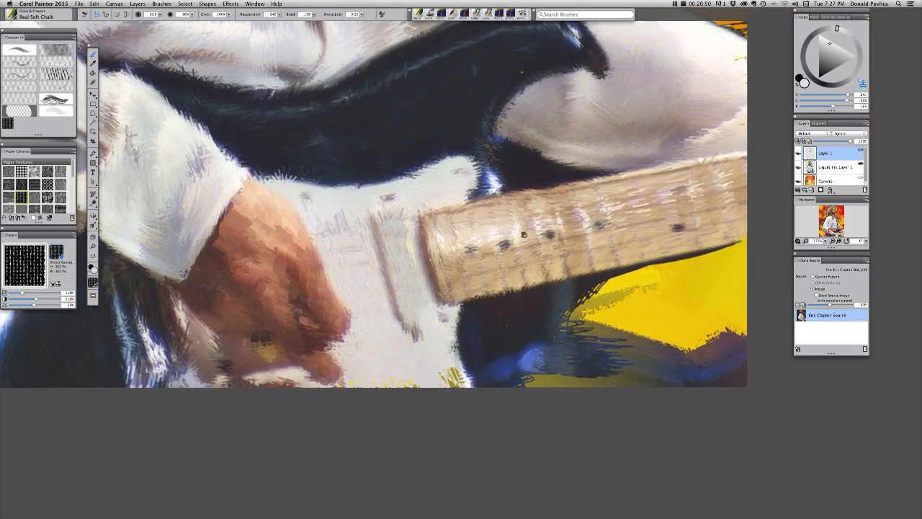
{"action": "left_click_drag", "start_coordinate": [578, 228], "coordinate": [483, 250]}
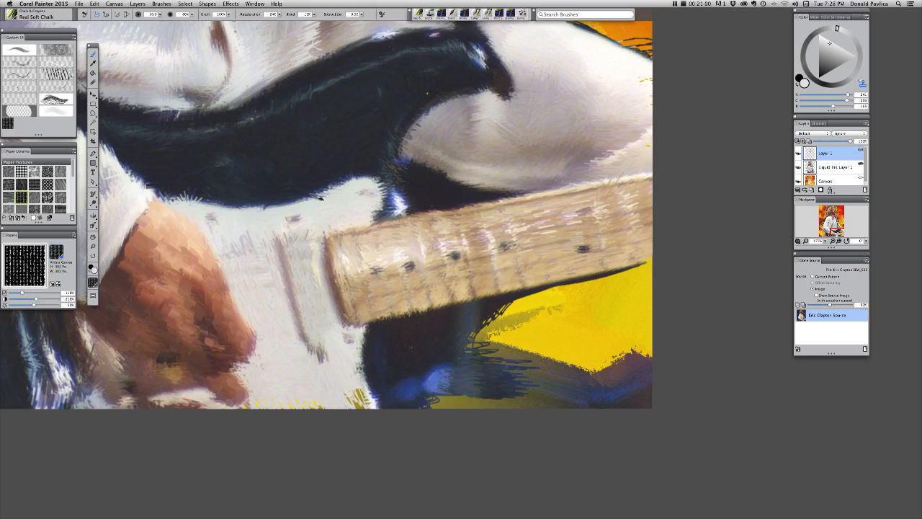
{"action": "mouse_move", "coordinate": [316, 196]}
{"action": "left_mouse_down"}
{"action": "mouse_move", "coordinate": [333, 186]}
{"action": "mouse_move", "coordinate": [378, 204]}
{"action": "left_mouse_up"}
{"action": "left_click_drag", "start_coordinate": [308, 202], "coordinate": [268, 207]}
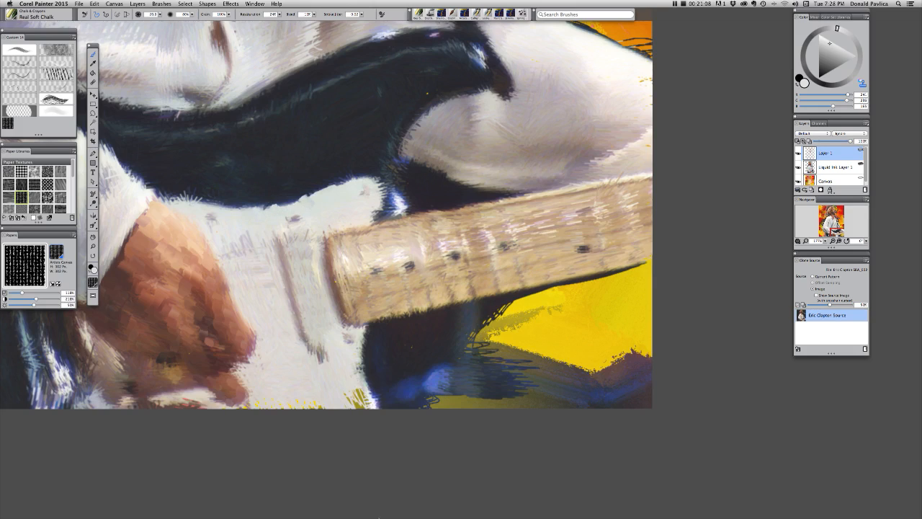
{"action": "mouse_move", "coordinate": [280, 517]}
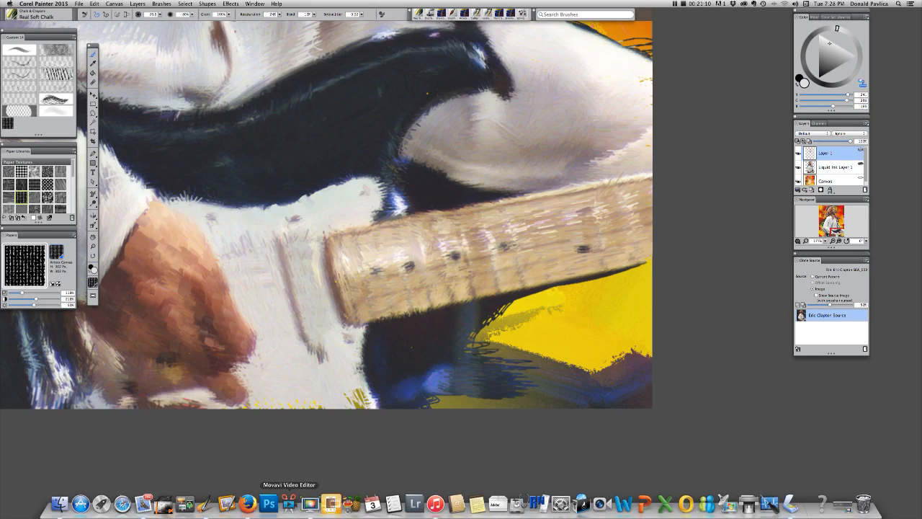
{"action": "left_click", "coordinate": [311, 506]}
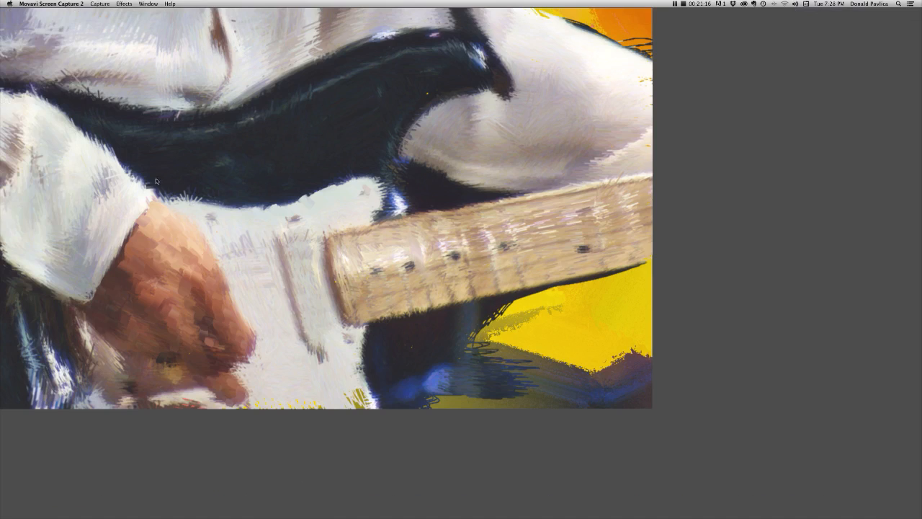
{"action": "left_click", "coordinate": [101, 4]}
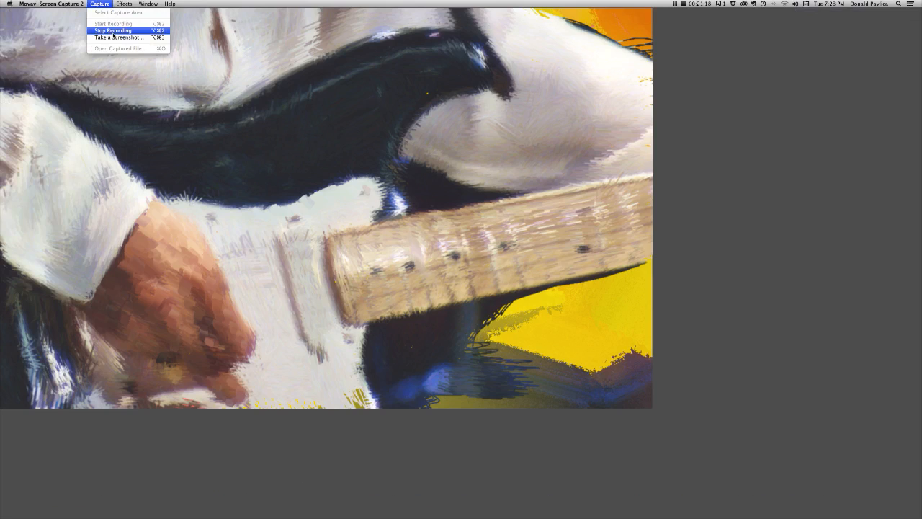